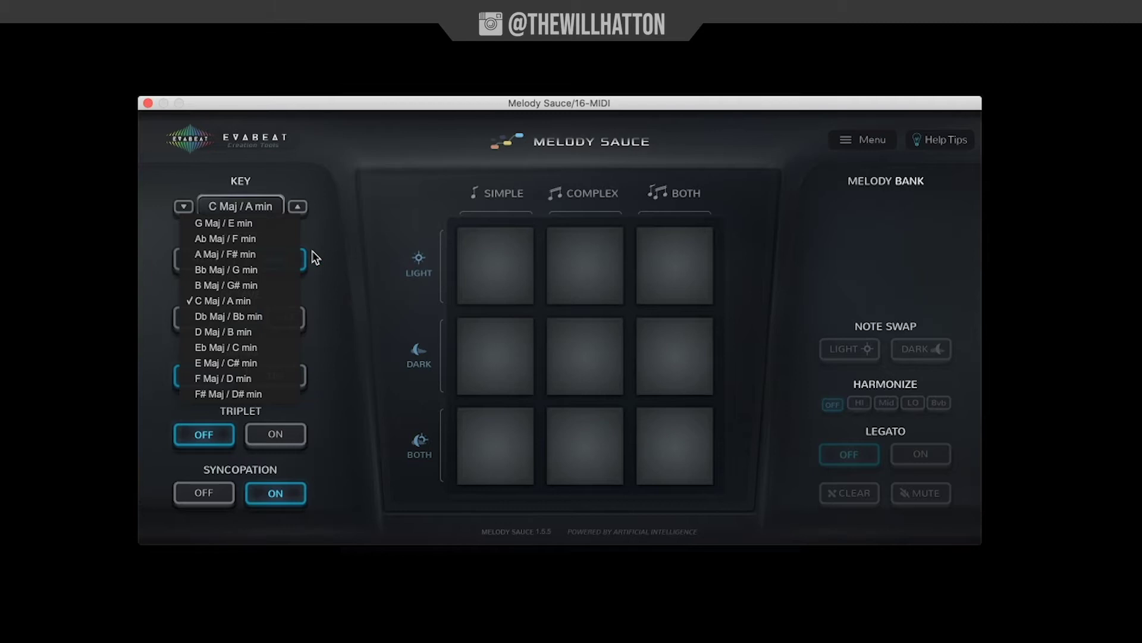
- Keep the key at C Maj / A min, set the octave to +12 and set syncopation to on
left_click(238, 210)
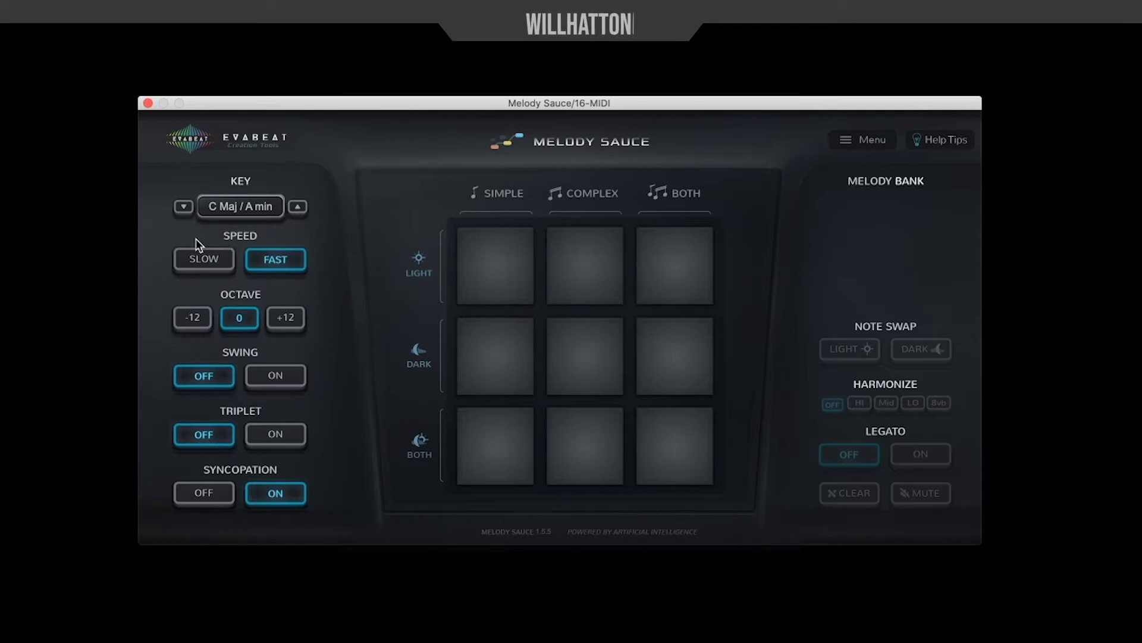
left_click(196, 319)
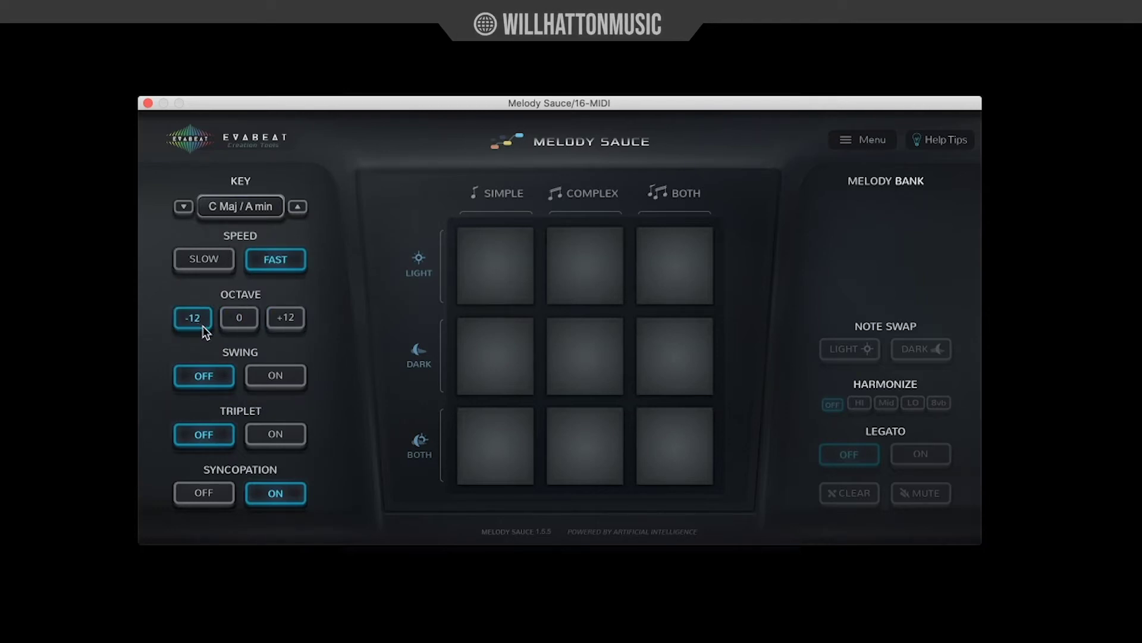
left_click(236, 319)
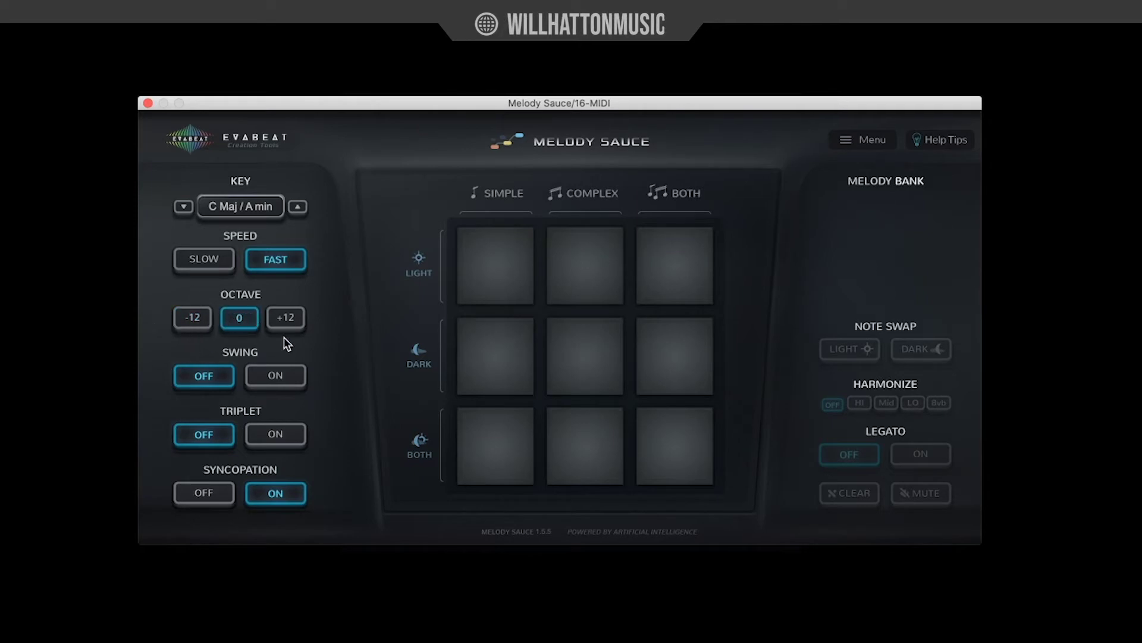
left_click(292, 319)
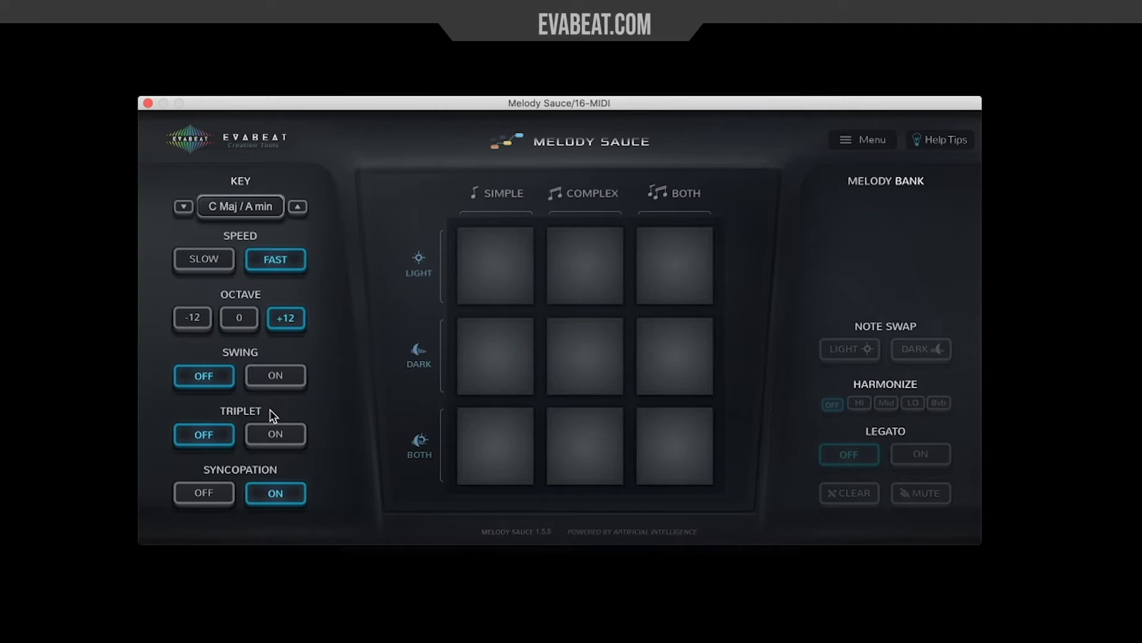
left_click(206, 495)
left_click(276, 495)
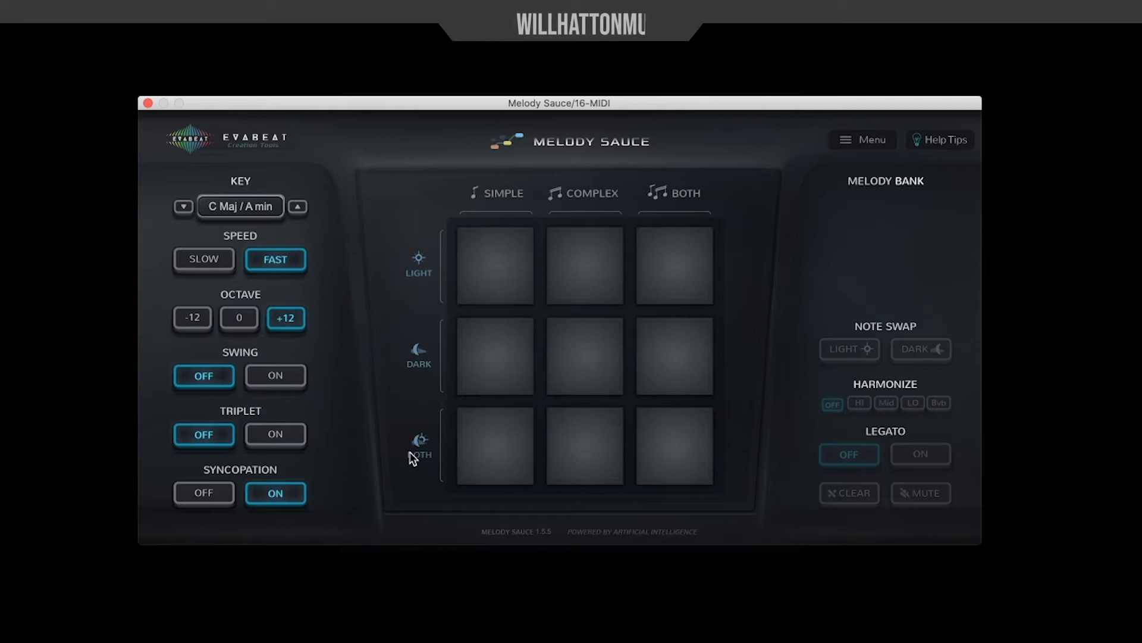
- Generate a light, simple melody and remove it from the melody bank
left_click(591, 337)
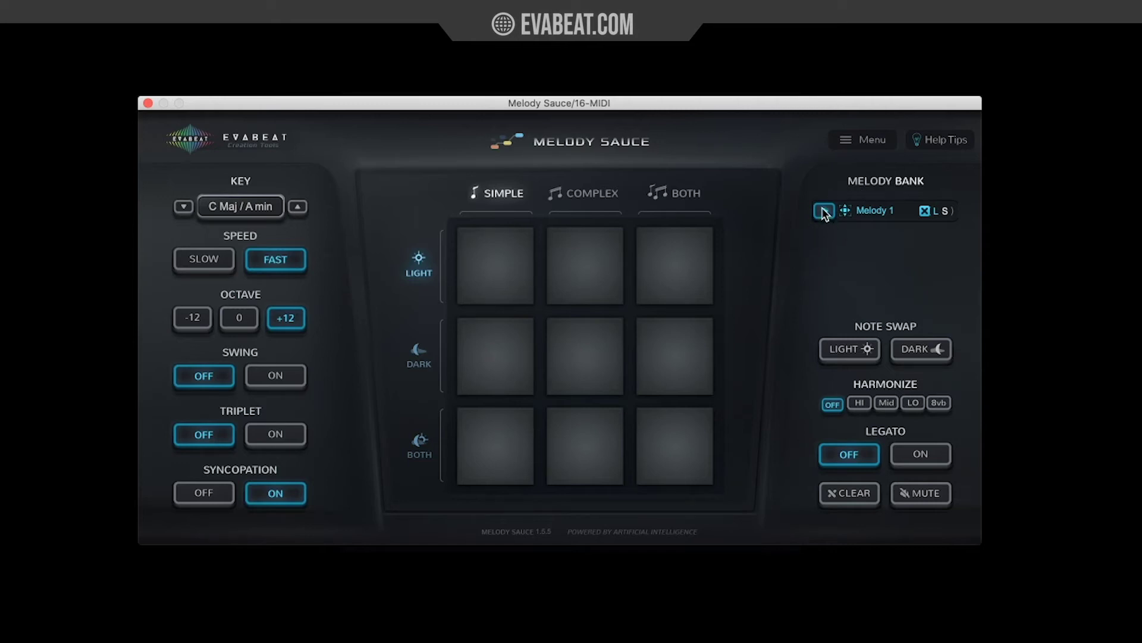
mouse_move(844, 211)
left_mouse_down()
mouse_move(833, 212)
mouse_move(880, 221)
mouse_move(865, 217)
left_mouse_up()
left_click(926, 212)
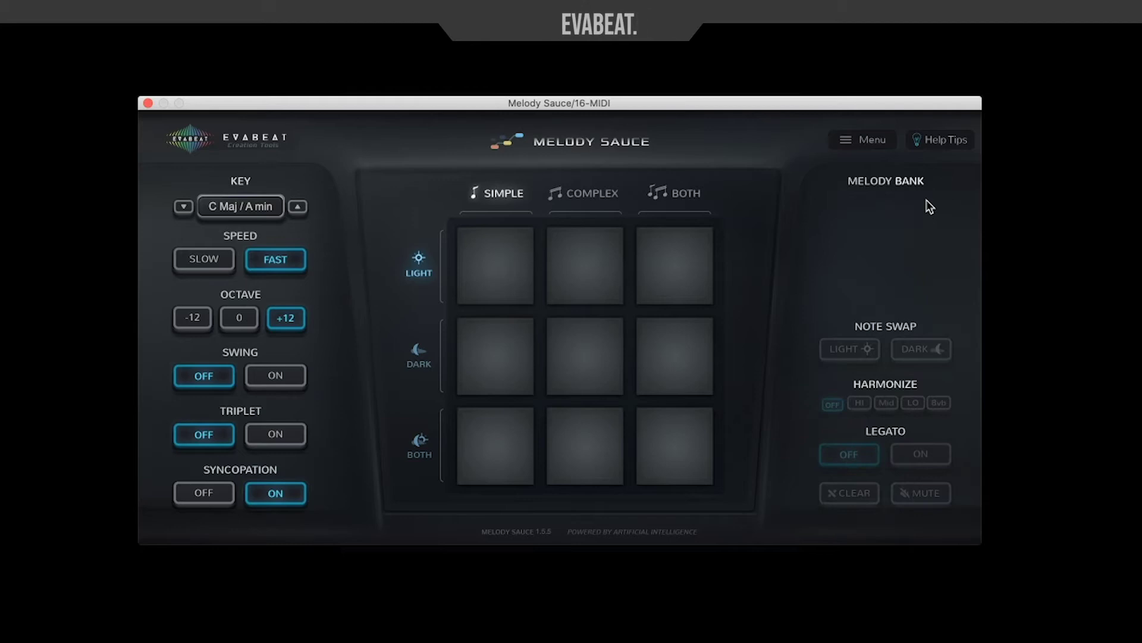
- View the quick-start help tips and close them
left_click(953, 137)
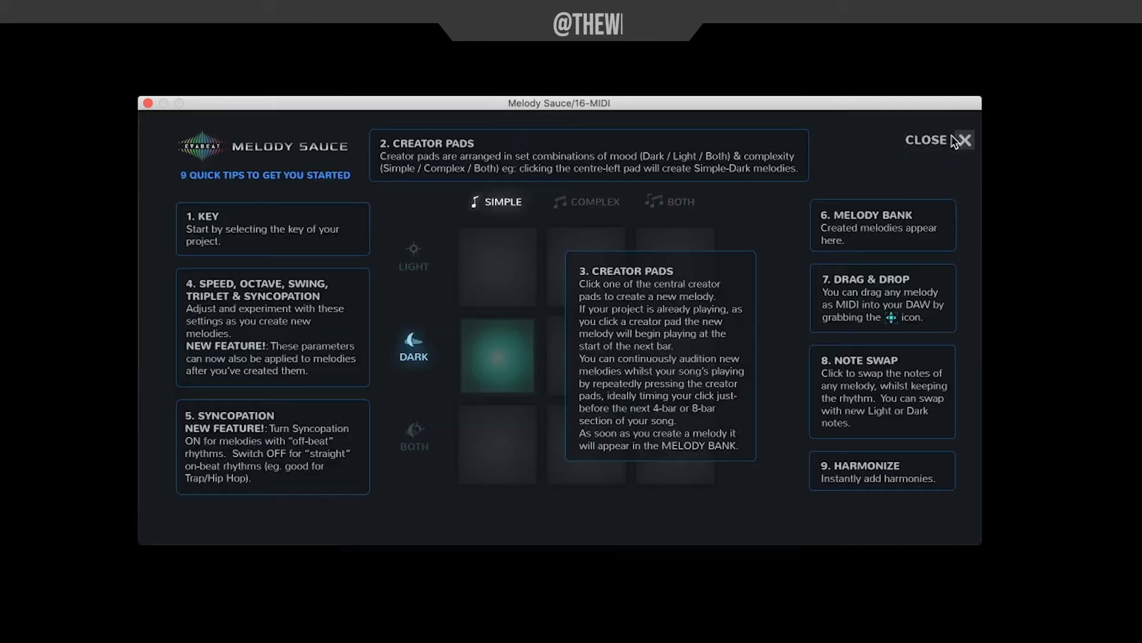
left_click(955, 142)
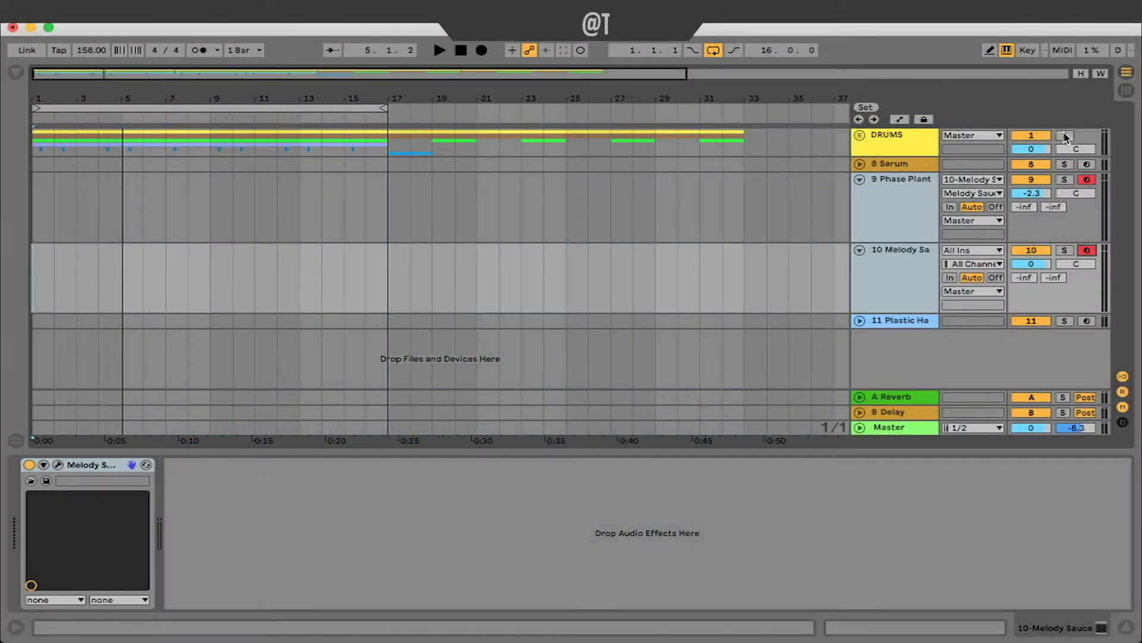
- In Ableton Live, unfold the DRUMS group and listen to the soloed drums from bar 1
left_click(859, 136)
left_click(744, 179)
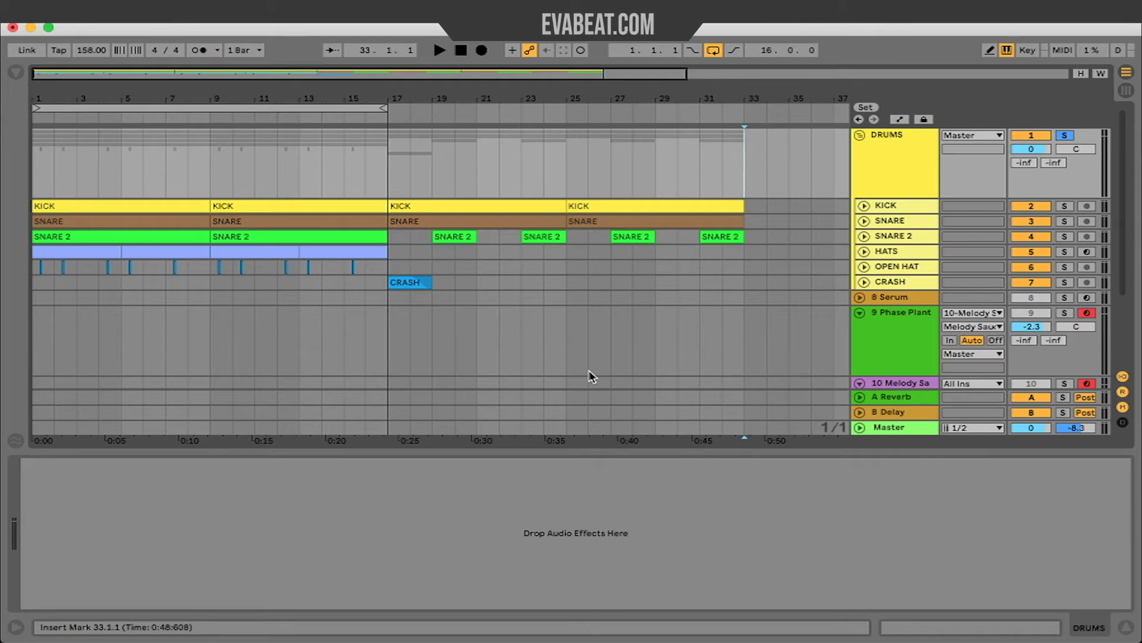
left_click(34, 179)
key("space")
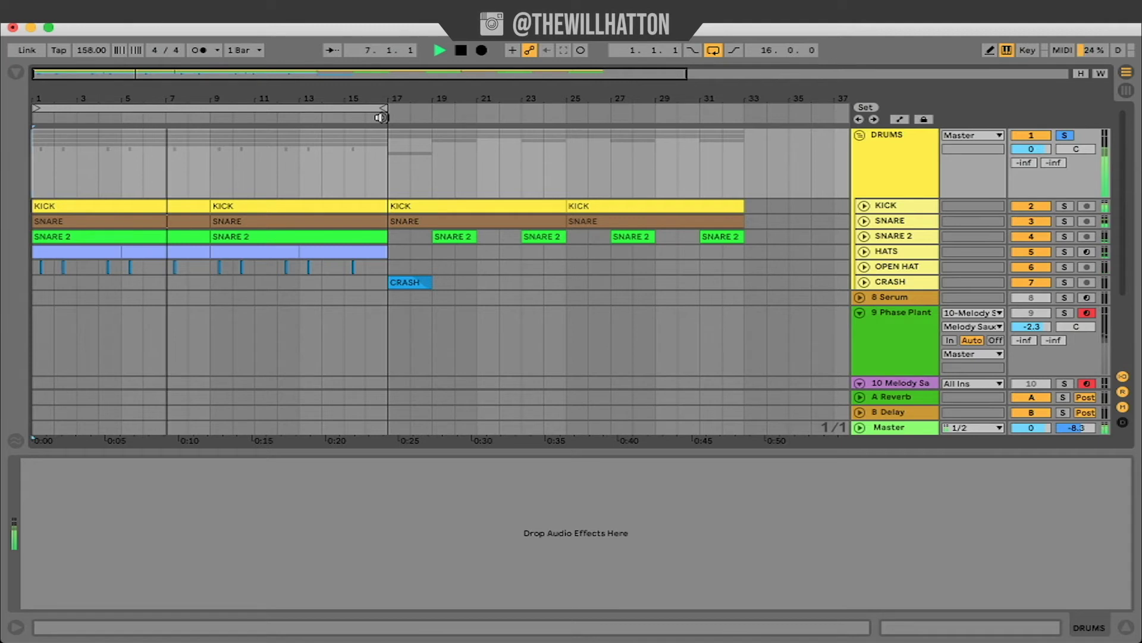
- Turn off the arrangement loop, stop playback and select the 16-bar range from bar 1 to bar 17
left_click(714, 51)
left_click(400, 111)
key("space")
left_click(343, 109)
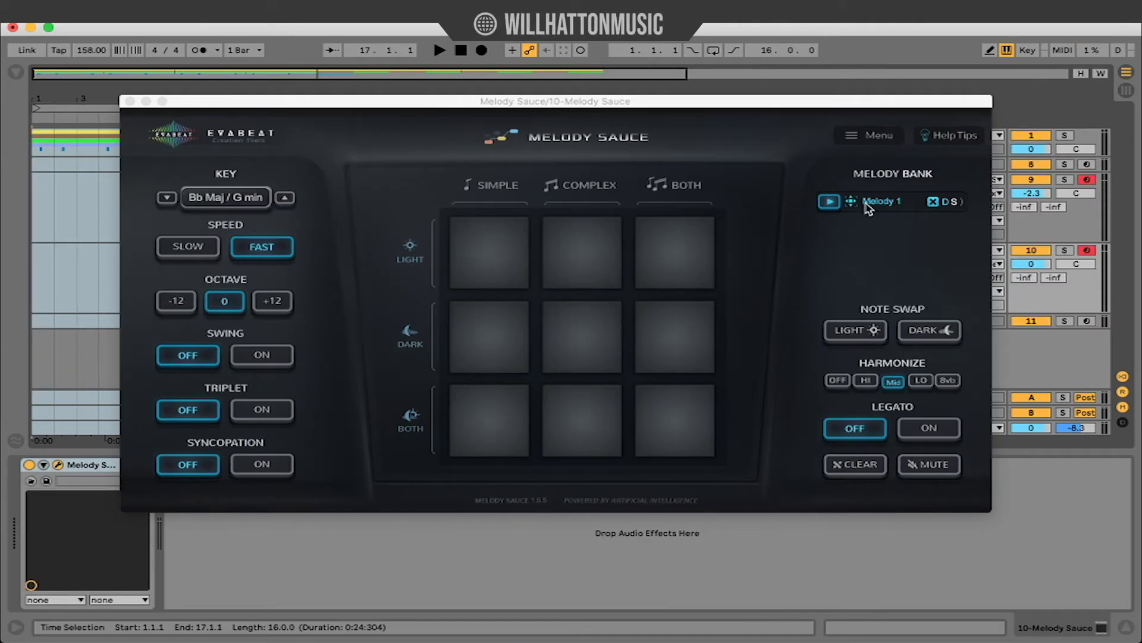
- Shift the Melody Sauce window slightly and audition Melody 1 through the Phase Plant track
mouse_move(868, 207)
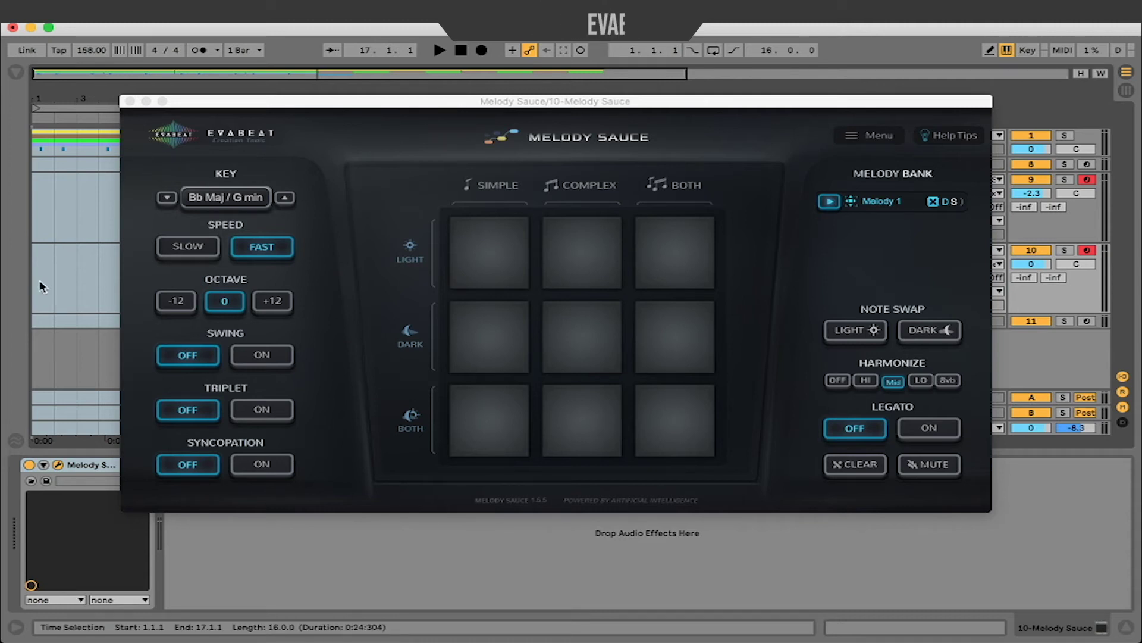
left_click_drag(251, 101, 227, 103)
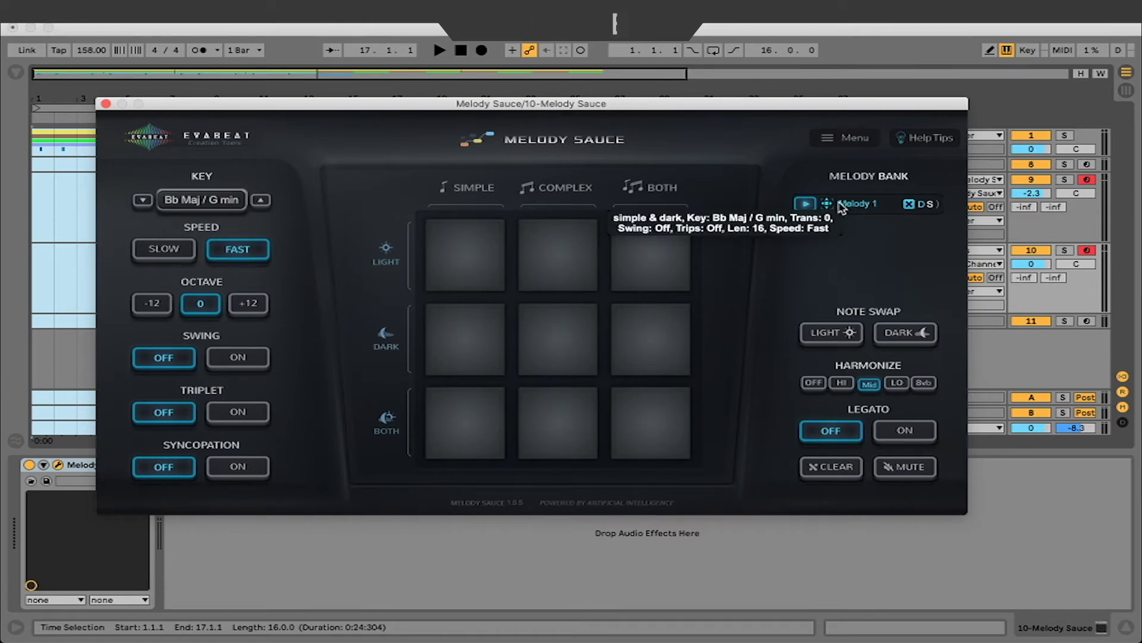
key("space")
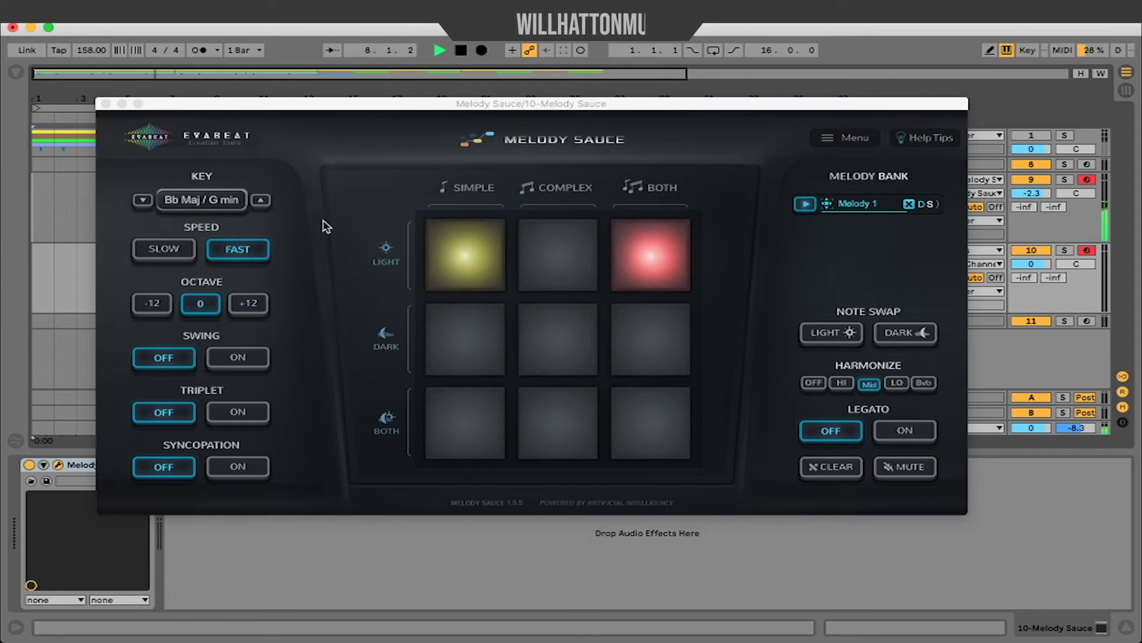
key("space")
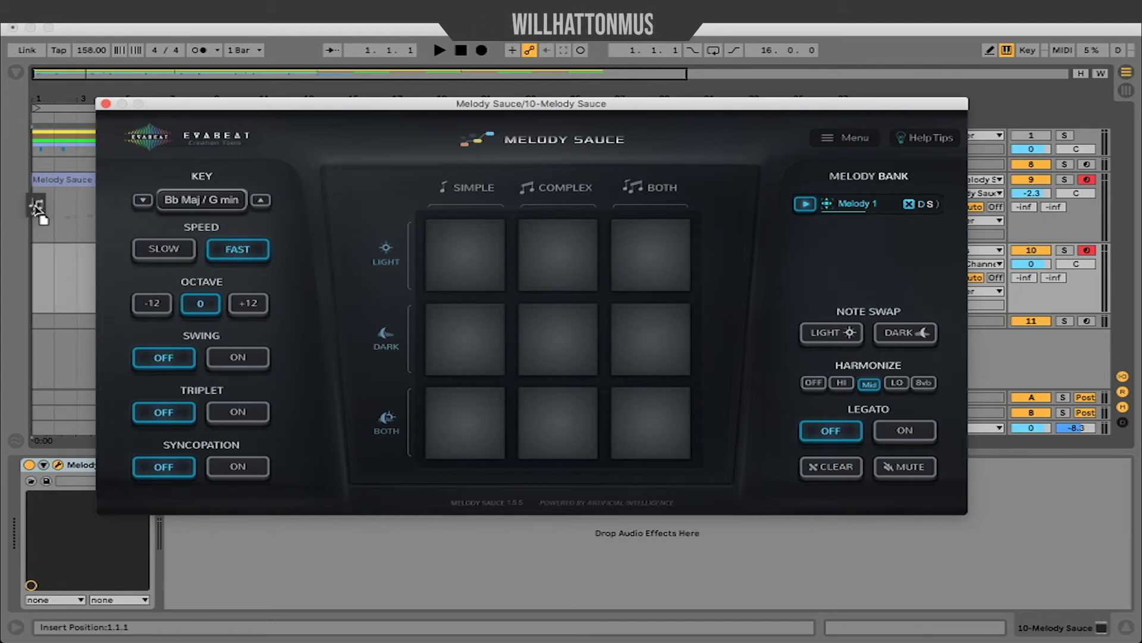
- Place Melody 1 as a MIDI clip at bar 1 of the Phase Plant track and mute Melody Sauce's output
left_click(34, 208)
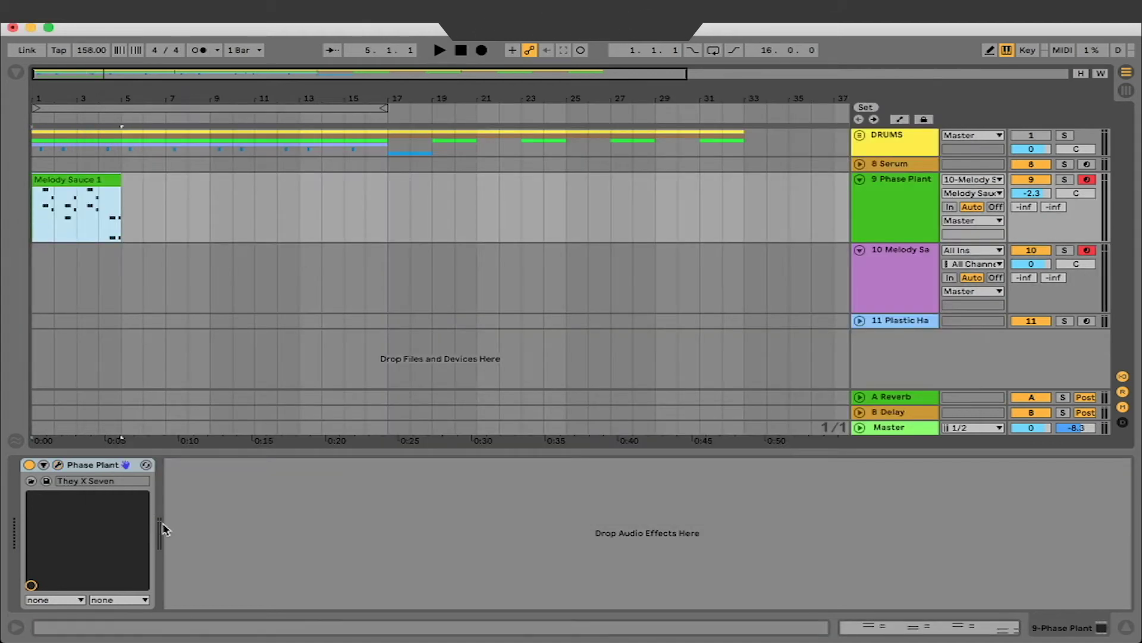
left_click(924, 299)
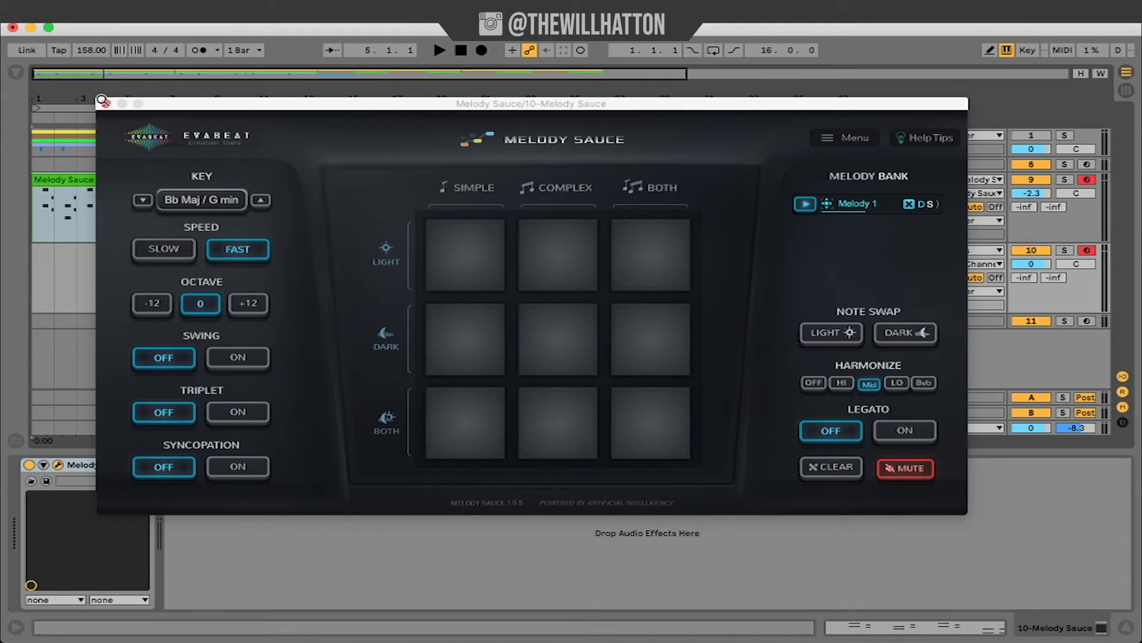
- Copy the Melody Sauce 1 clip to bar 5 and listen to it with the DRUMS group turned on
key("space")
left_click(53, 179)
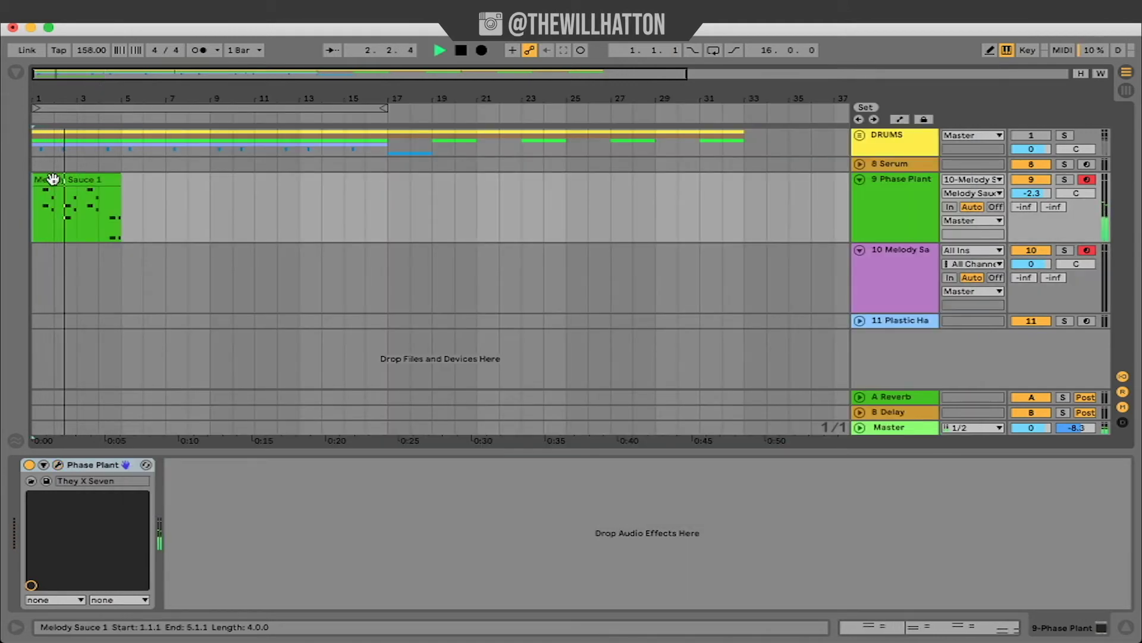
left_click_drag(53, 178, 152, 188)
left_click(1032, 137)
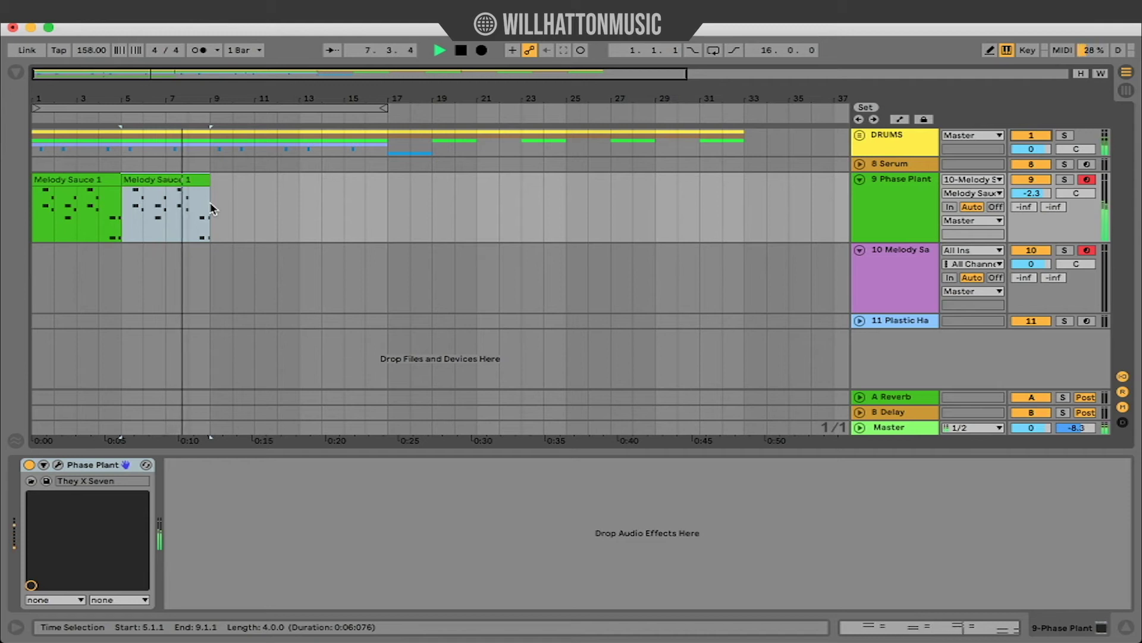
key("space")
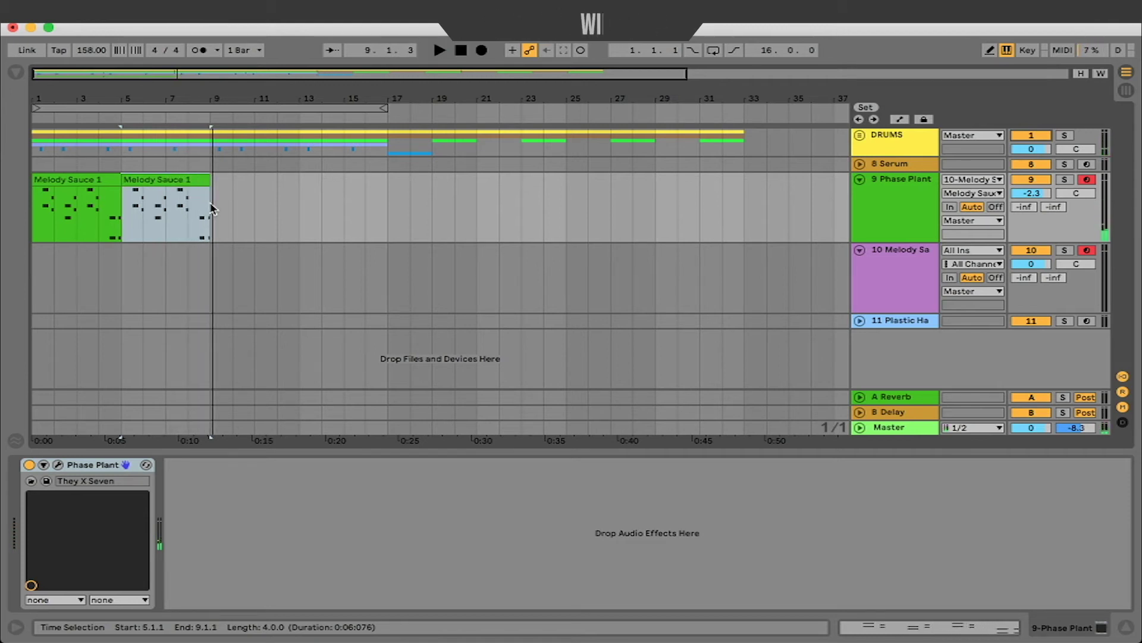
- Duplicate both Phase Plant clips so the melody fills bars 9 to 17
left_click(46, 201, "shift")
key("super+d")
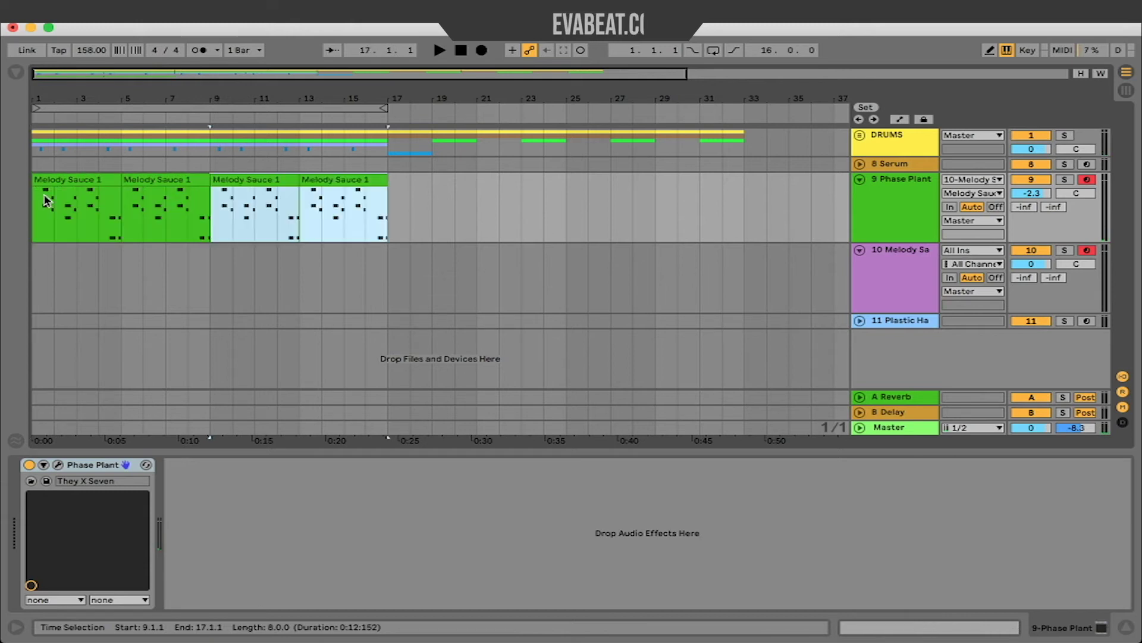
left_click(380, 241)
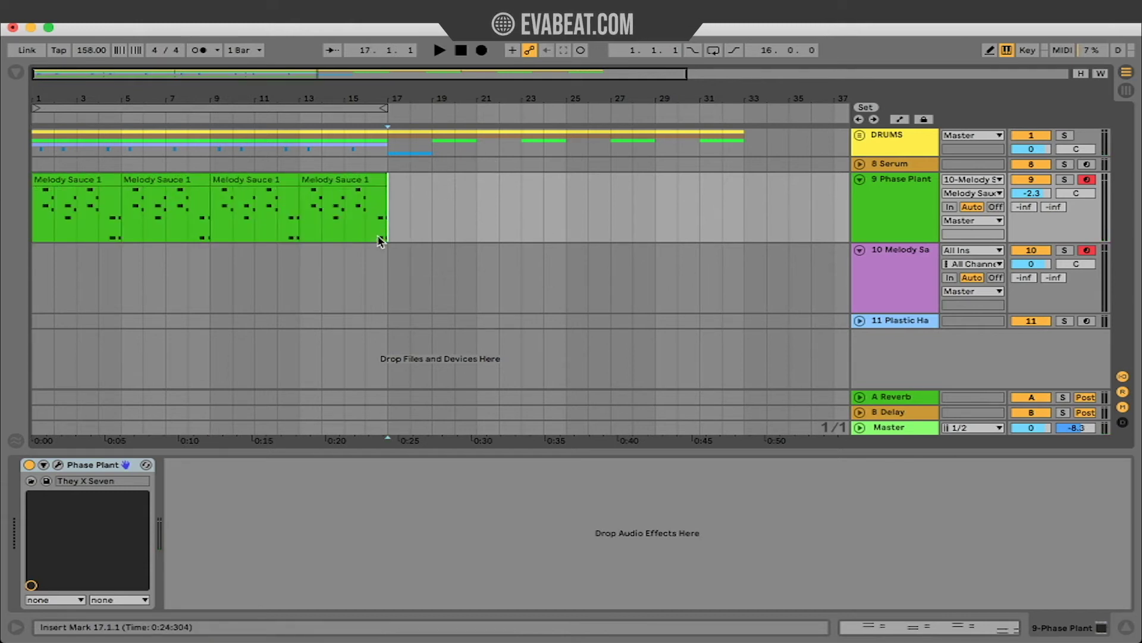
- Disarm the Phase Plant track and set the Plastic Harp track to receive MIDI from the Melody Sauce track
left_click(891, 299)
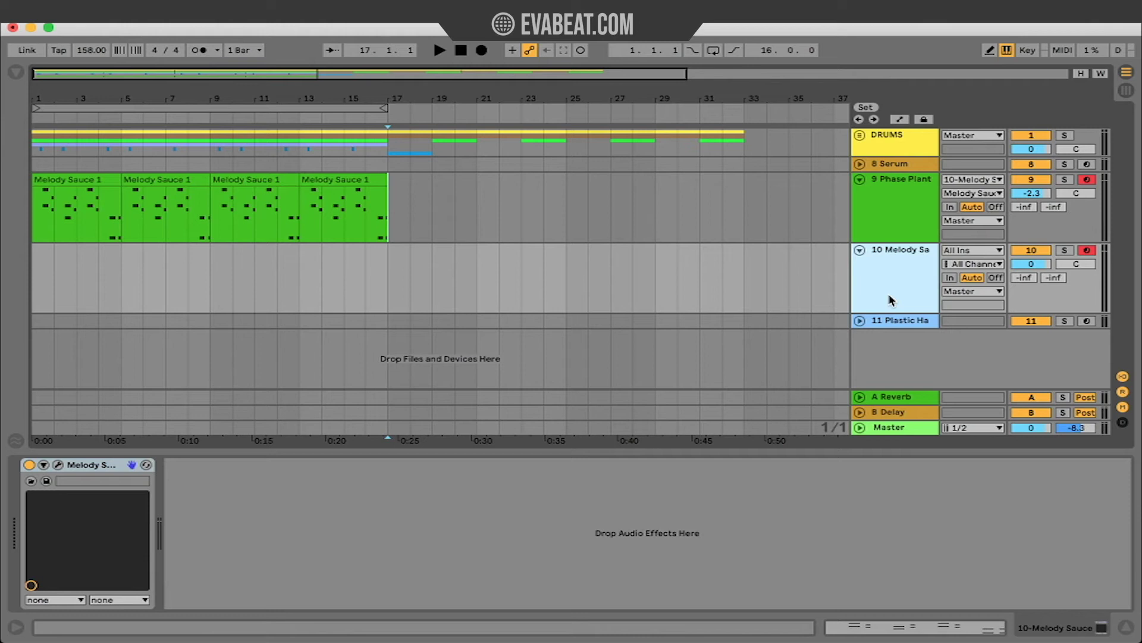
left_click(1087, 180)
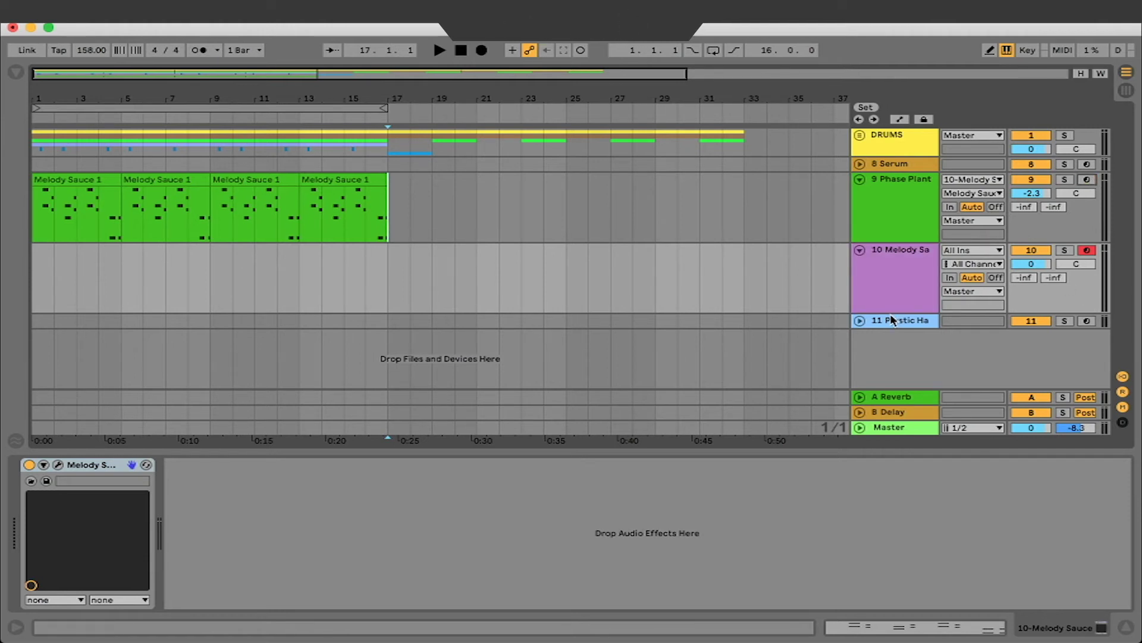
left_click(912, 321)
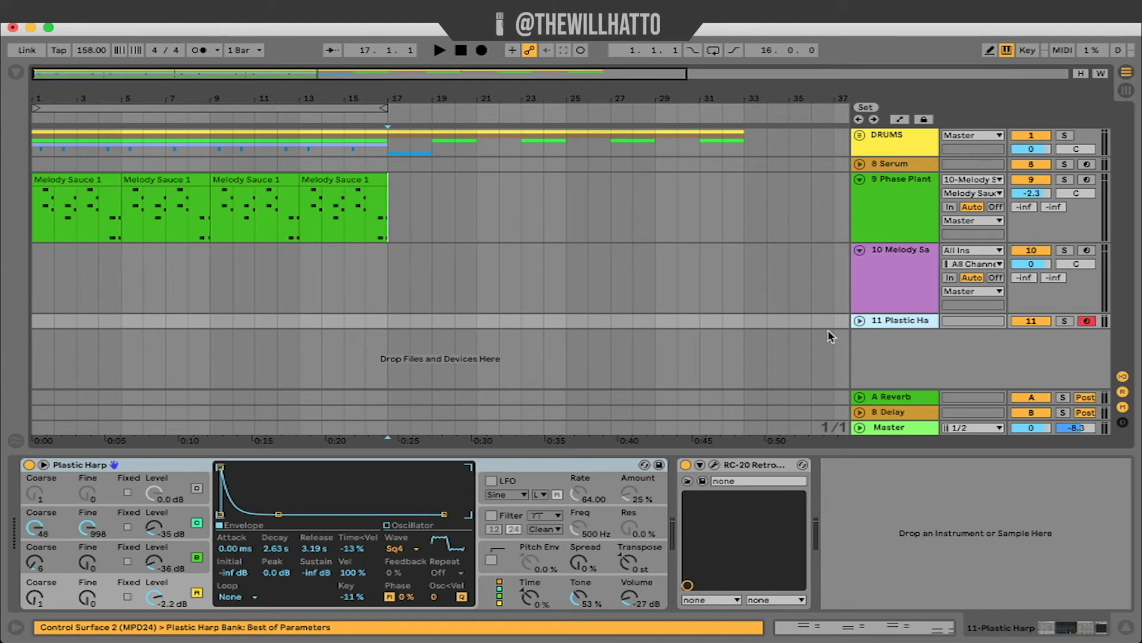
left_click(890, 305)
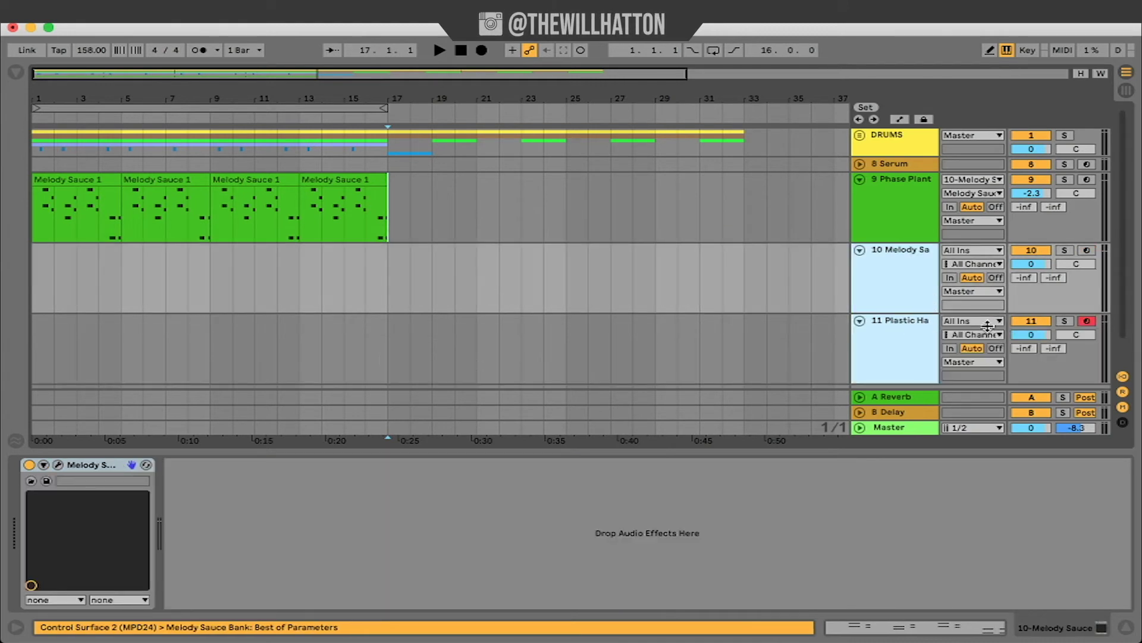
left_click(988, 325)
left_click(923, 435)
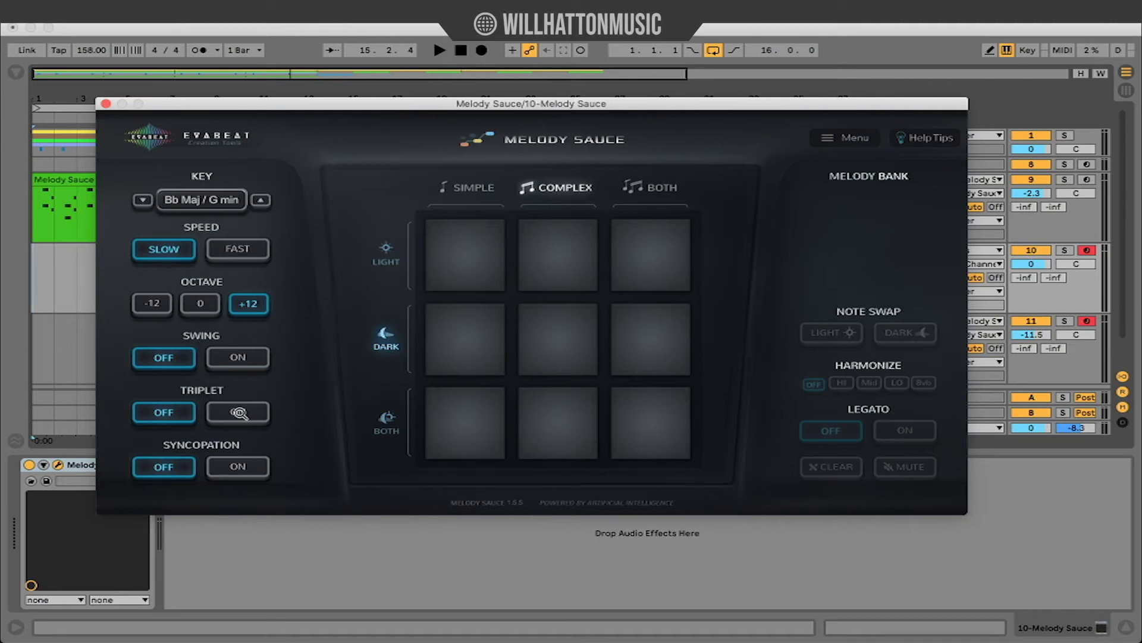
- Turn syncopation on, generate a dark, complex melody and audition it with the arrangement
left_click(237, 467)
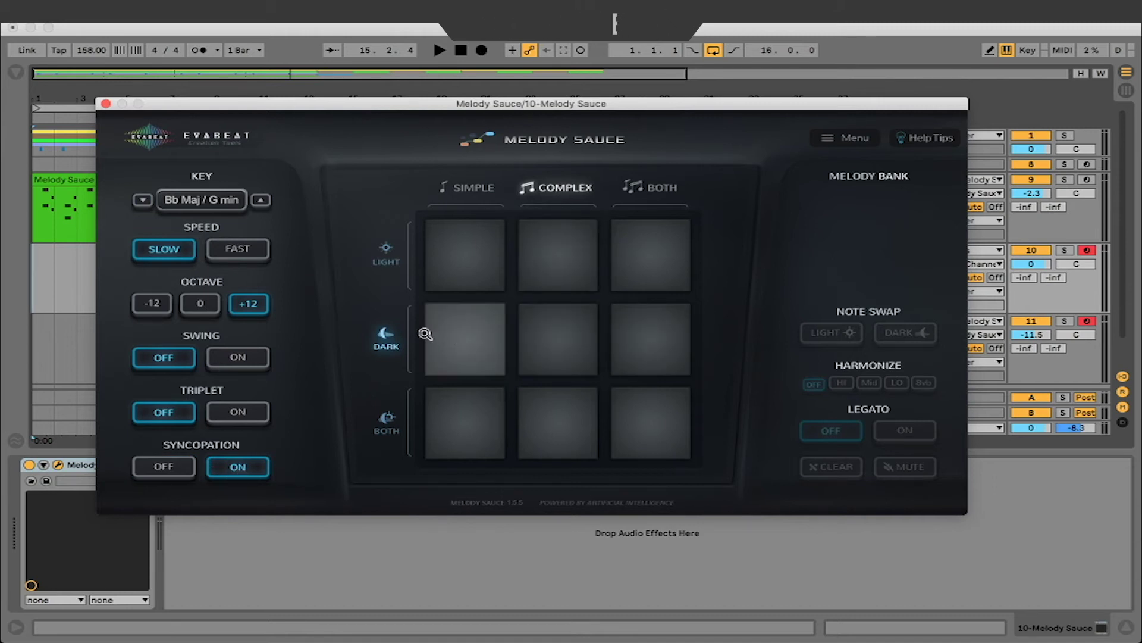
left_click(553, 339)
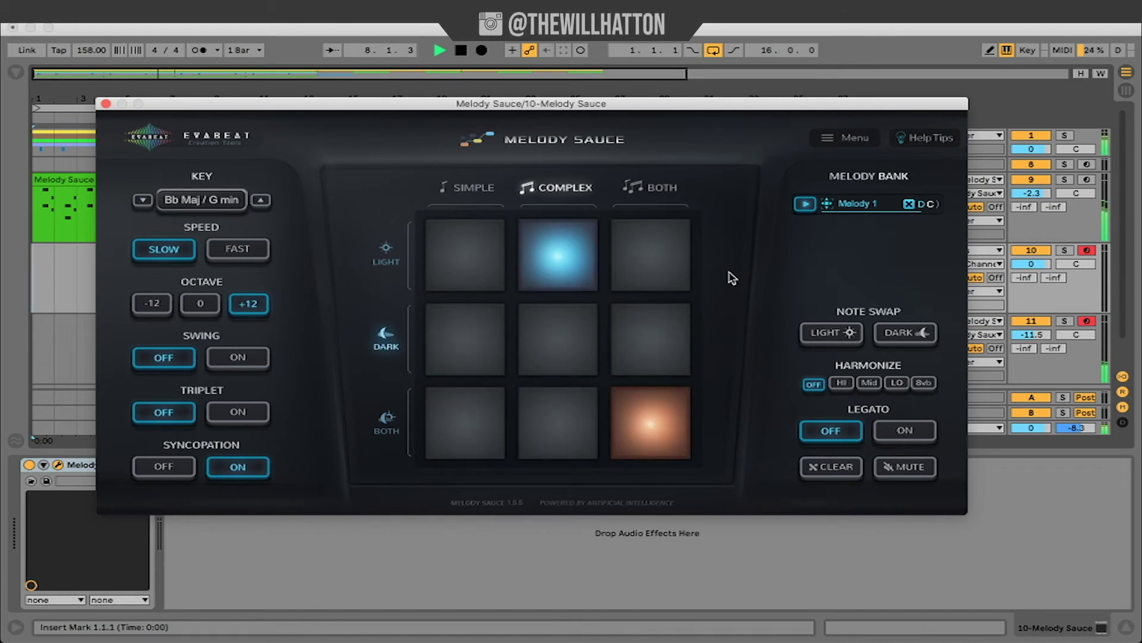
key("space")
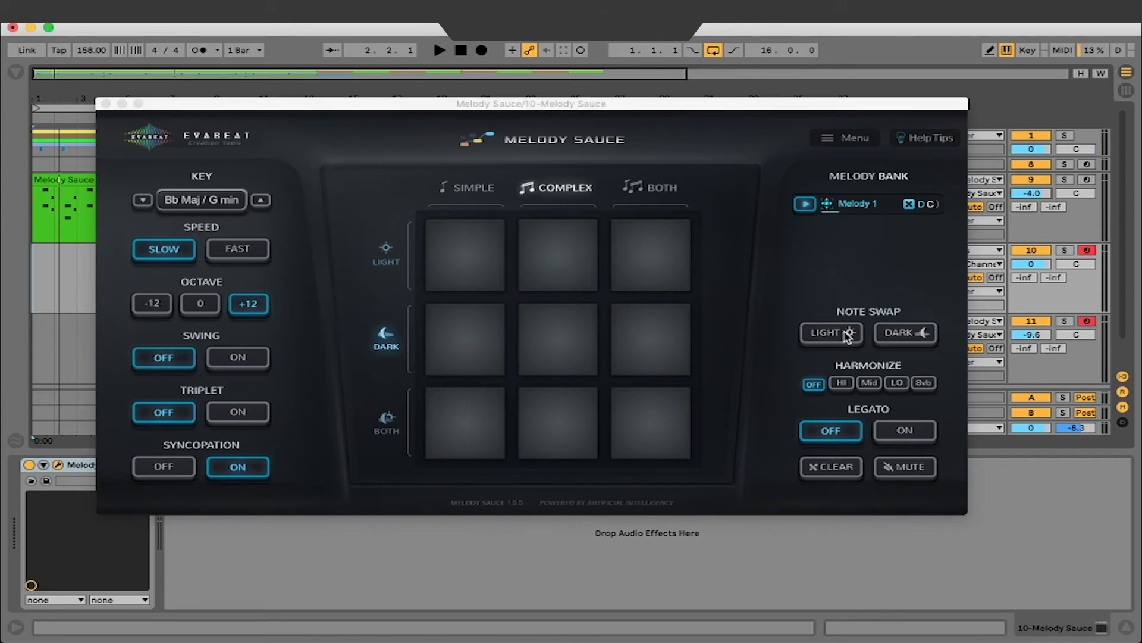
- Swap the melody's notes for light ones and audition the new version
left_click(849, 336)
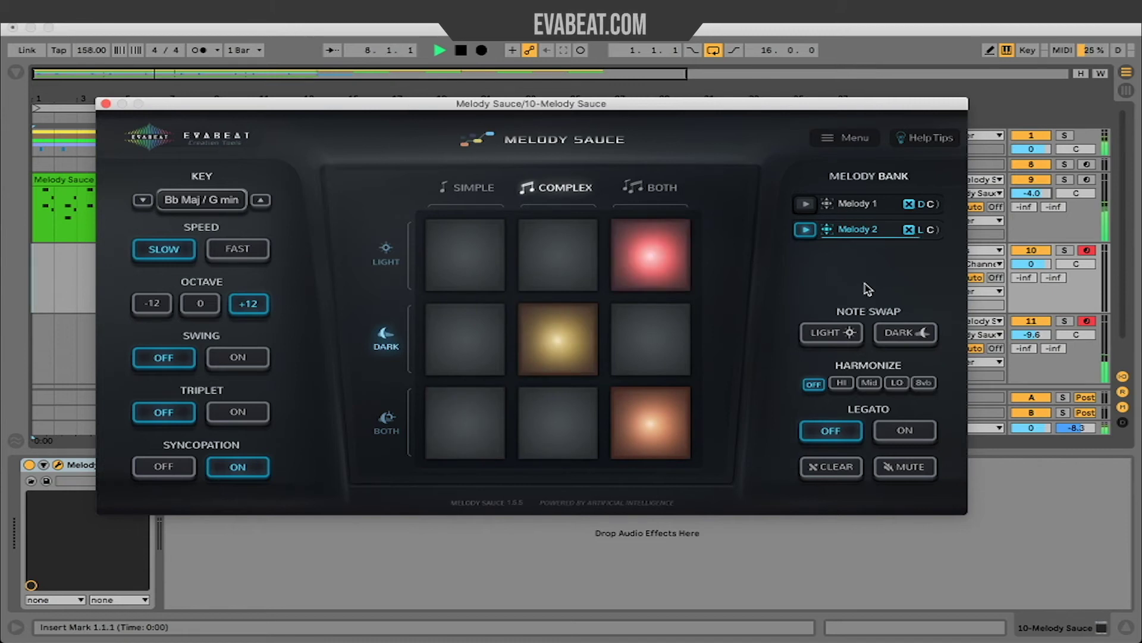
key("space")
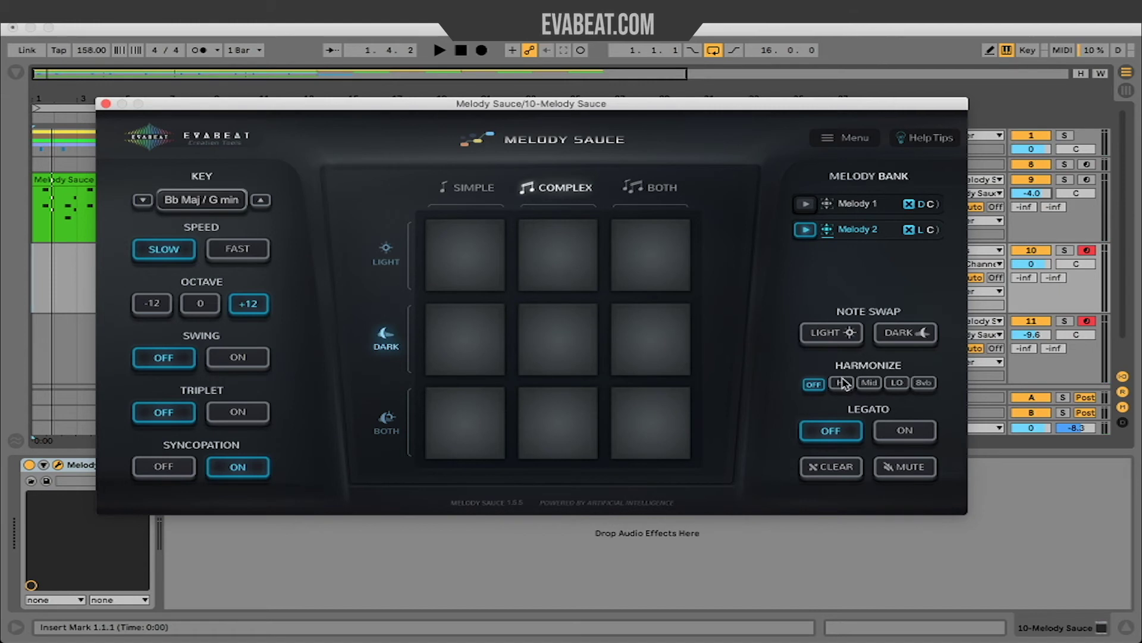
- Audition the light melody with the Hi, Mid, Lo and 8vb harmonies and settle on 8vb
left_click(845, 383)
key("space")
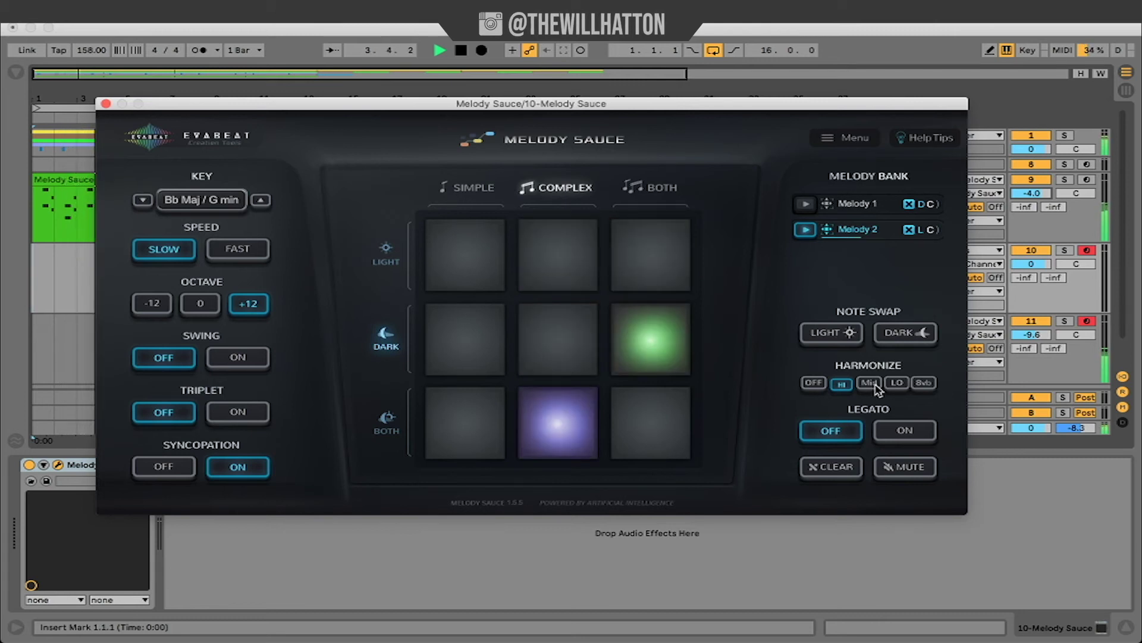
left_click(872, 383)
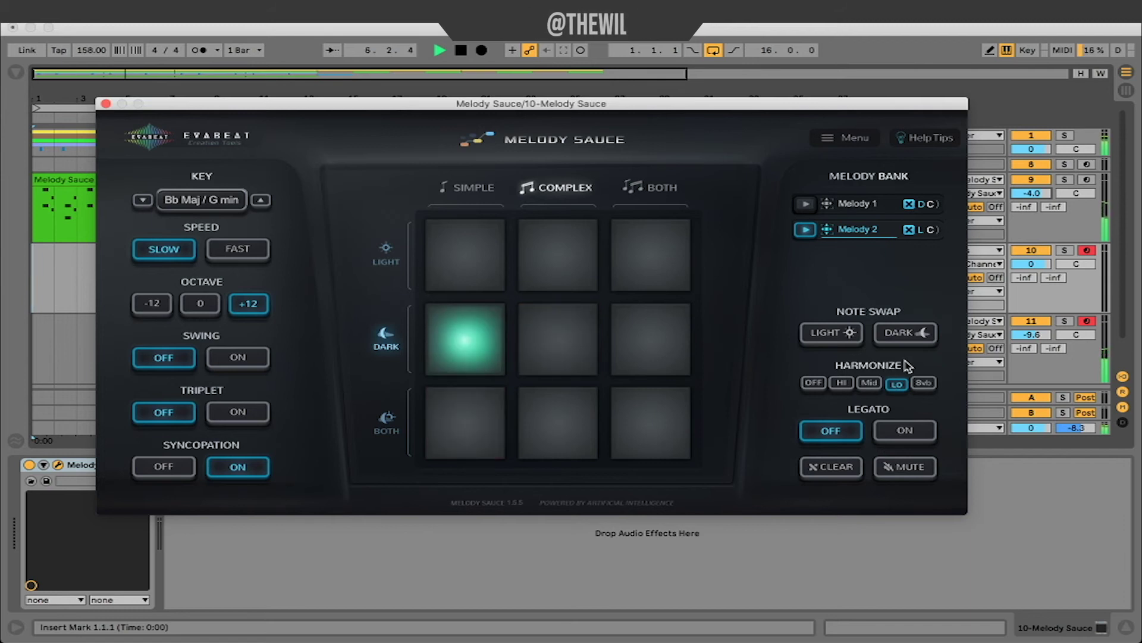
left_click(923, 384)
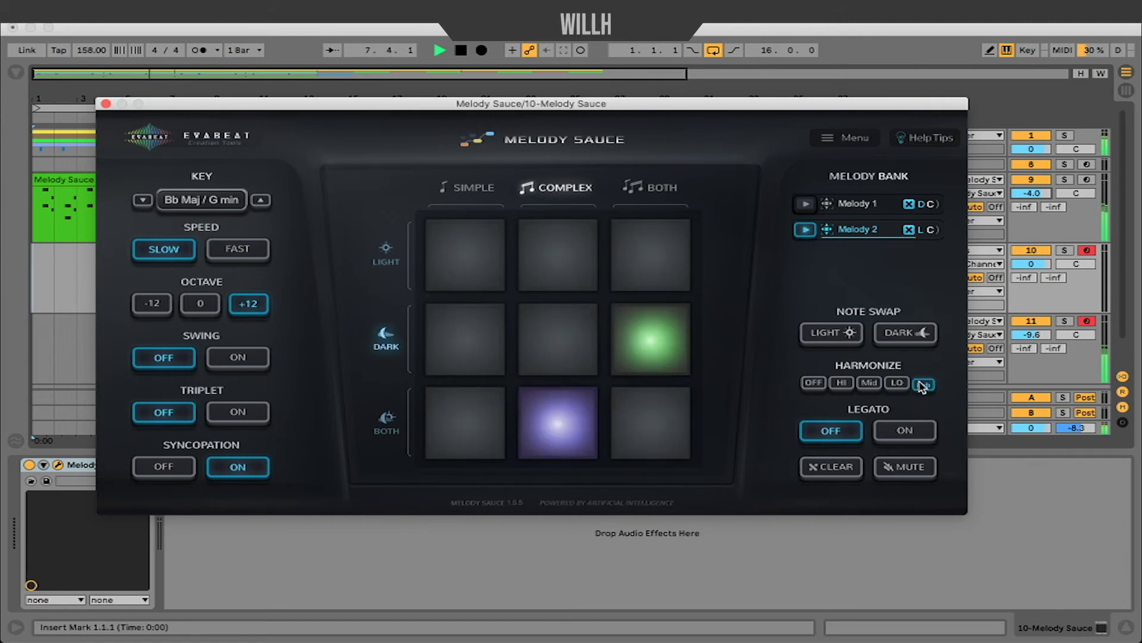
left_click(842, 383)
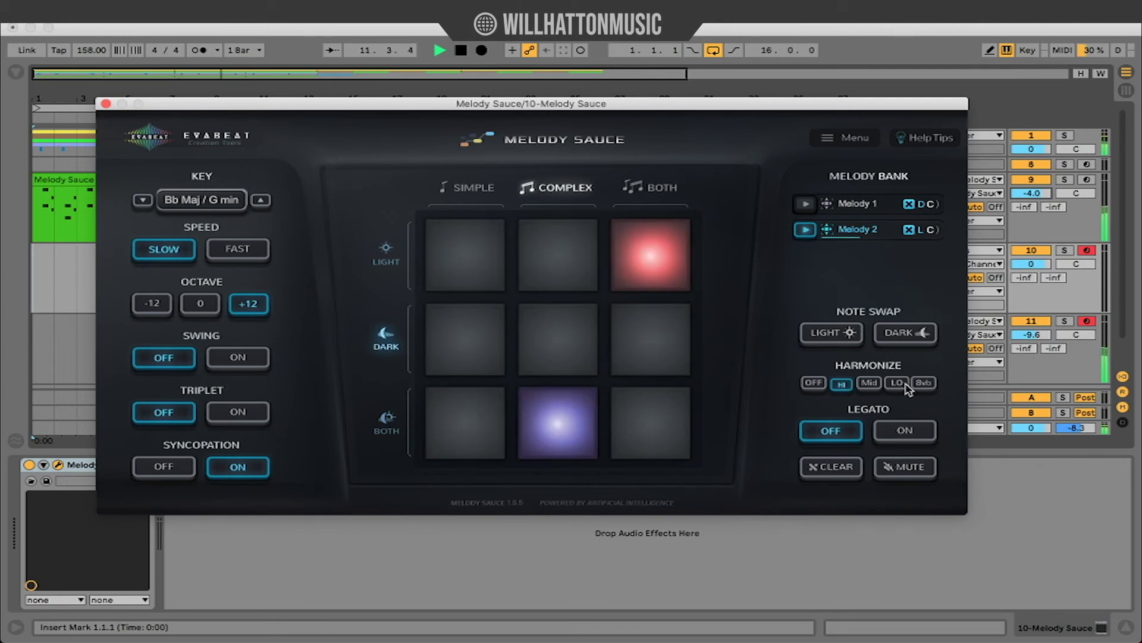
left_click(924, 384)
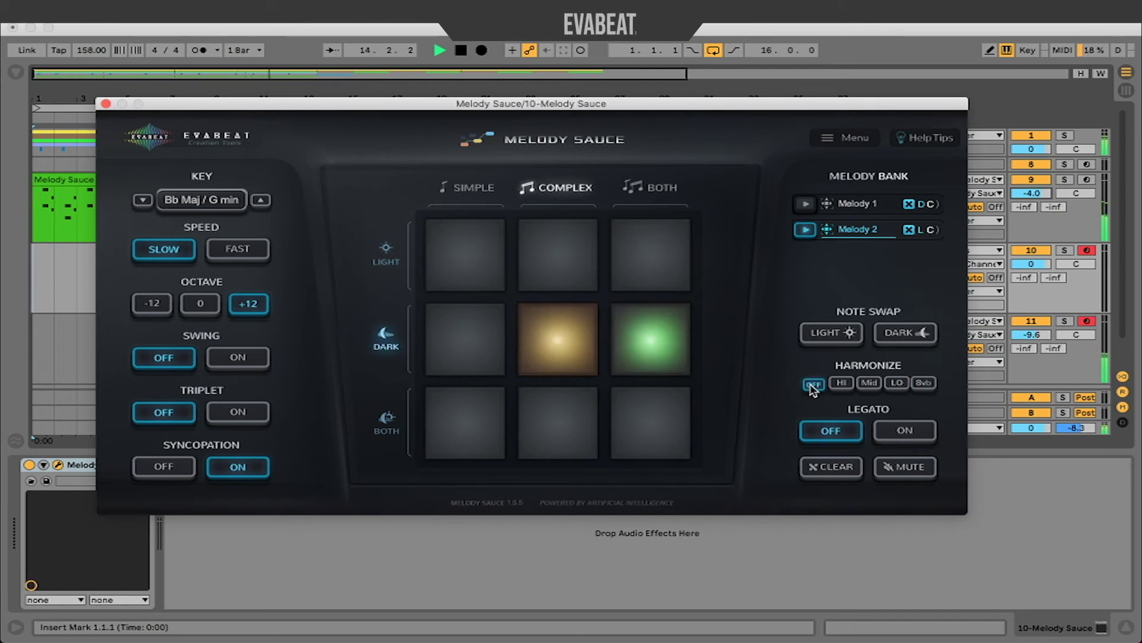
left_click(929, 387)
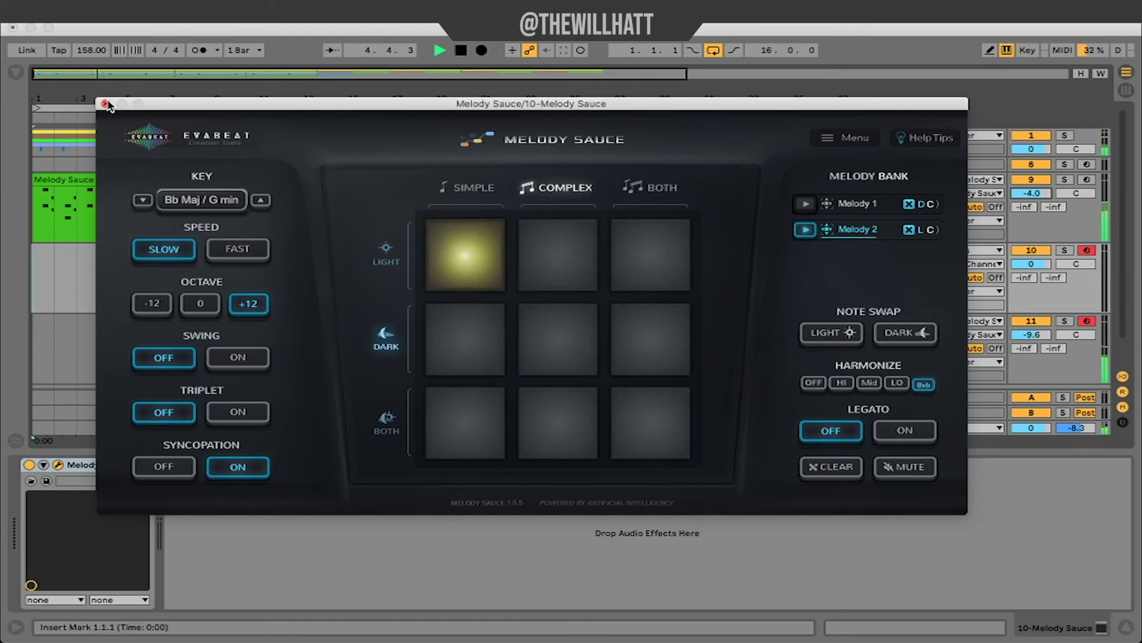
key("space")
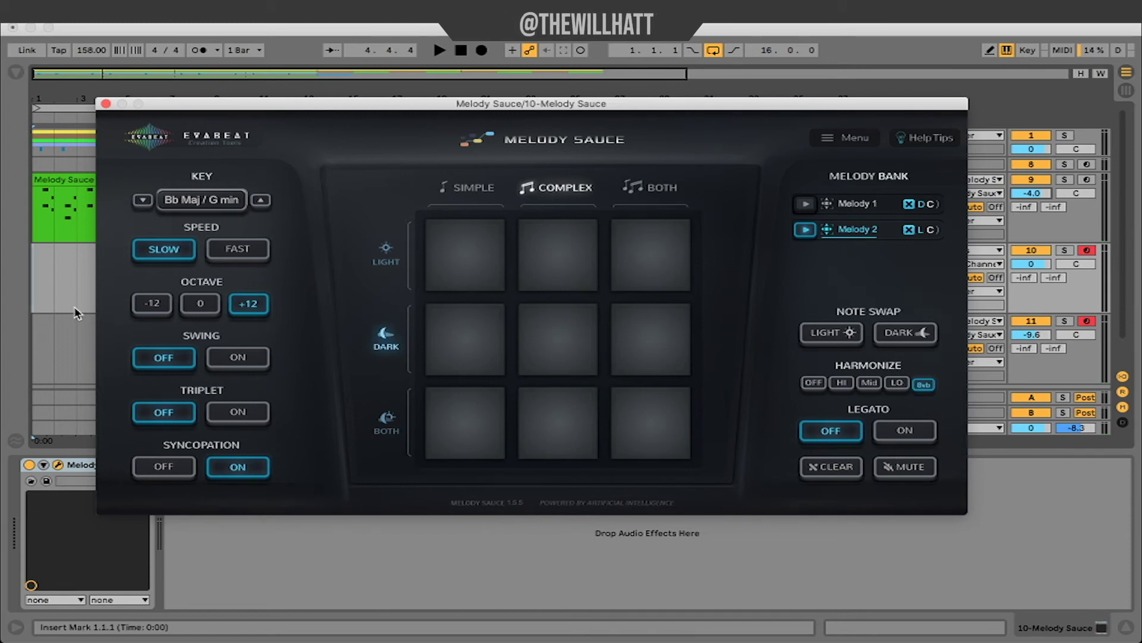
- Place Melody 2 on the Kontakt 5 track at bar 1 and copy the clip to bar 9
left_click_drag(300, 295, 40, 342)
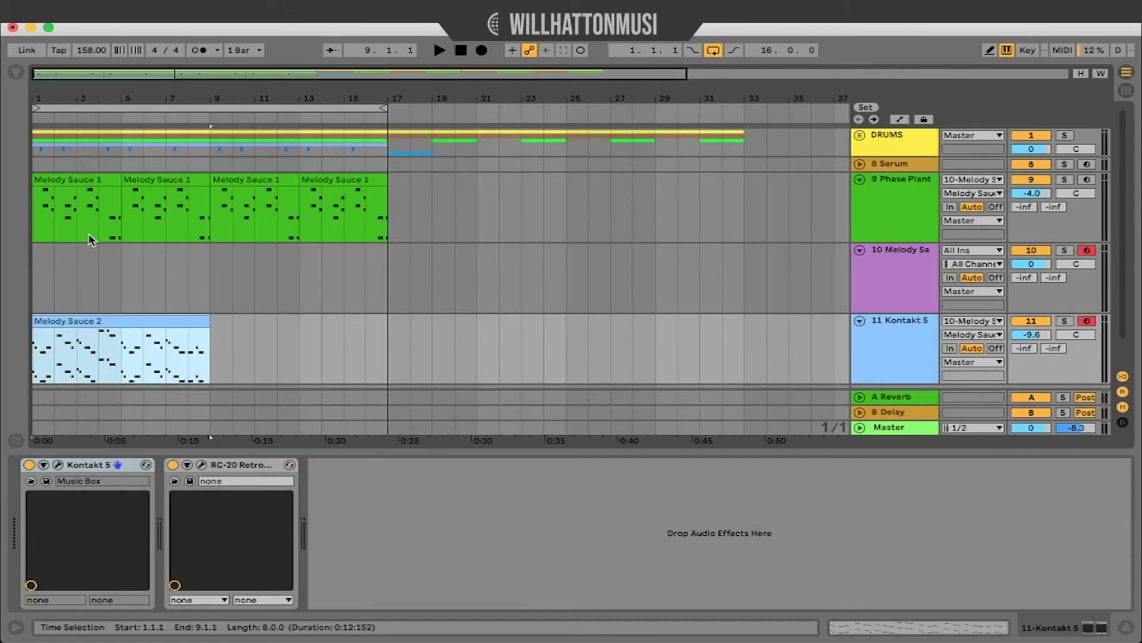
left_click(91, 236)
left_click_drag(128, 323, 301, 322)
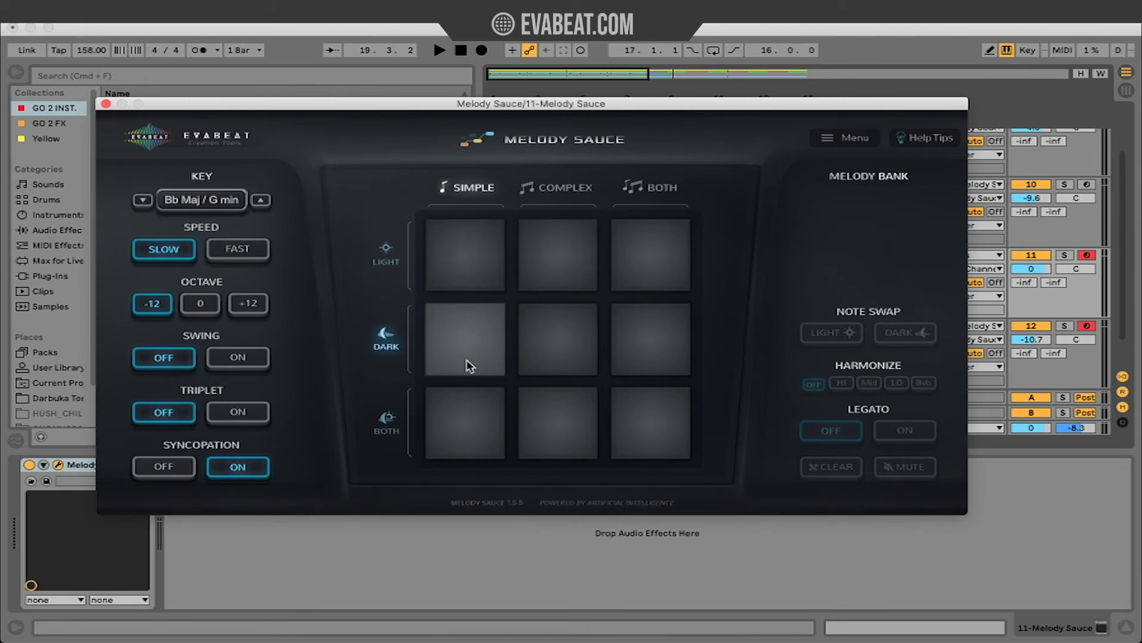
- Generate a dark, simple melody, audition it with the arrangement and lower the Serum track's volume to -22.5
left_click(462, 330)
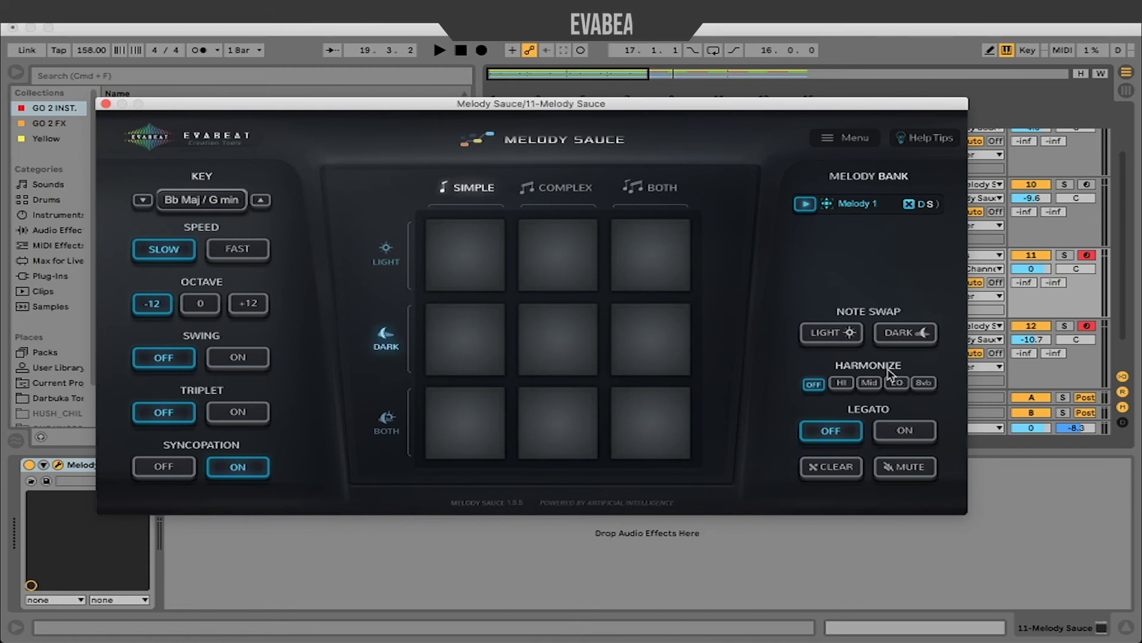
key("space")
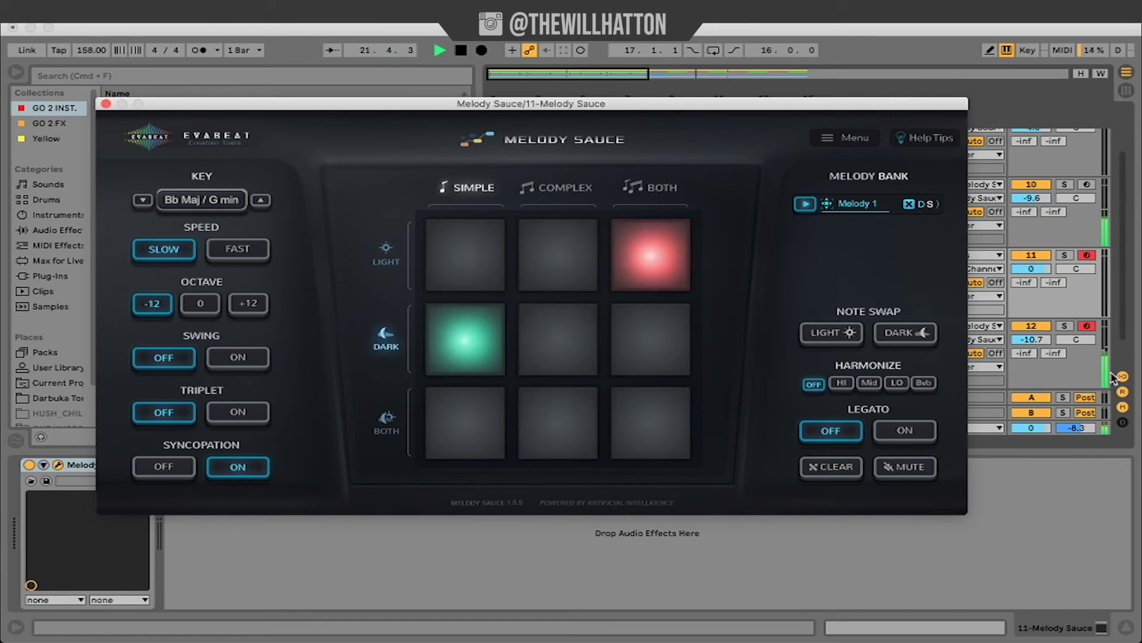
left_click_drag(1046, 343, 1046, 376)
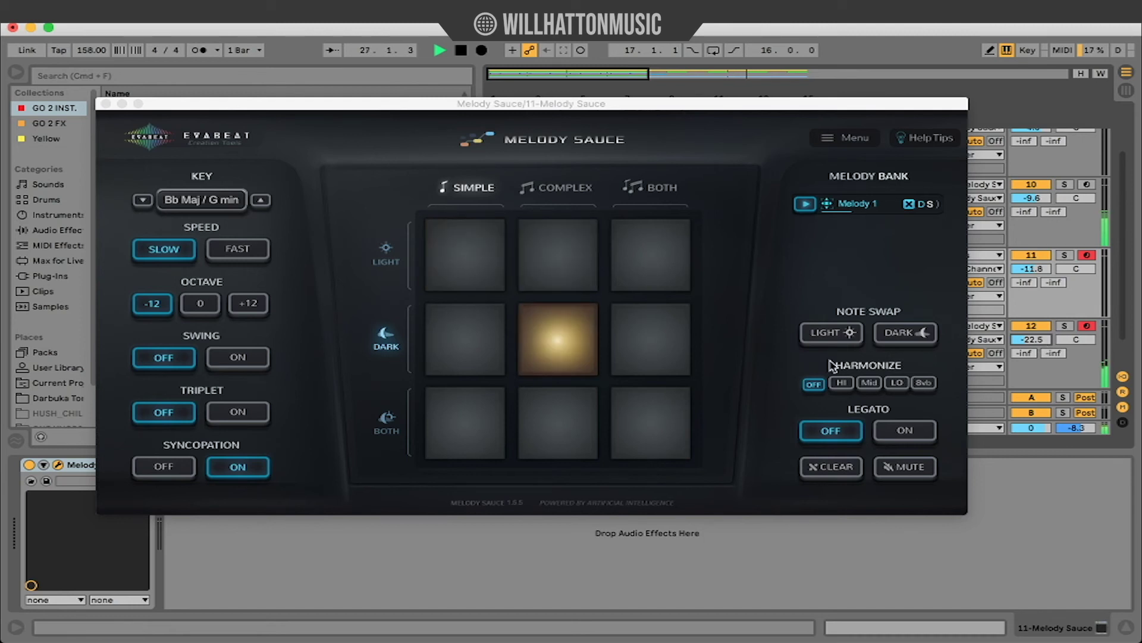
- Audition the new melody with the Hi, Mid and Lo harmonies and turn harmonizing back off
left_click(859, 382)
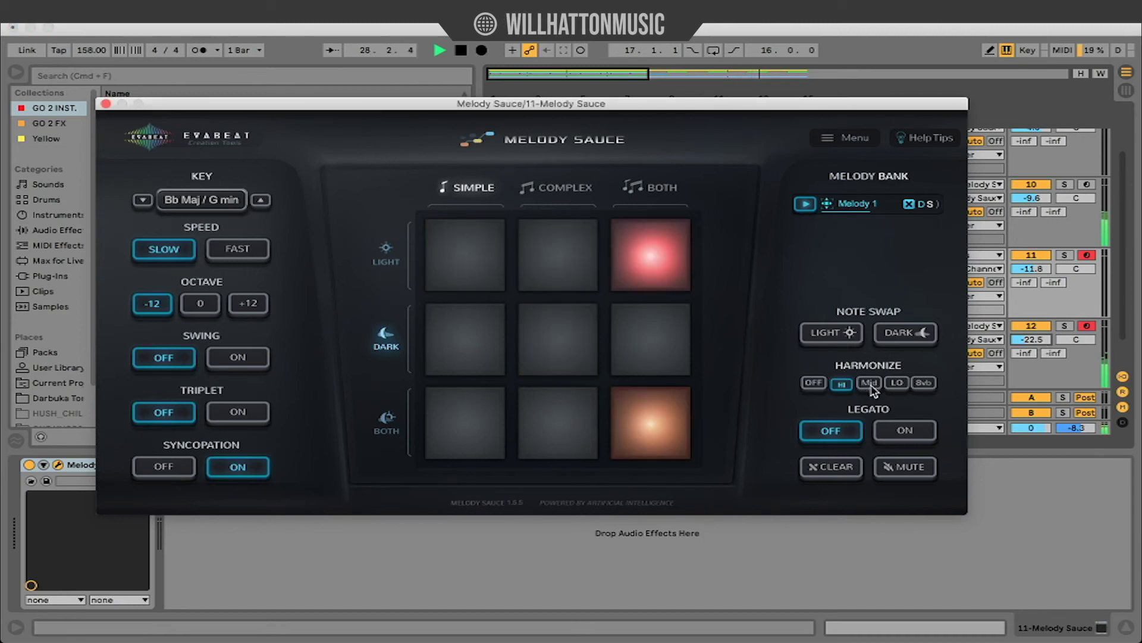
left_click(868, 383)
left_click(896, 383)
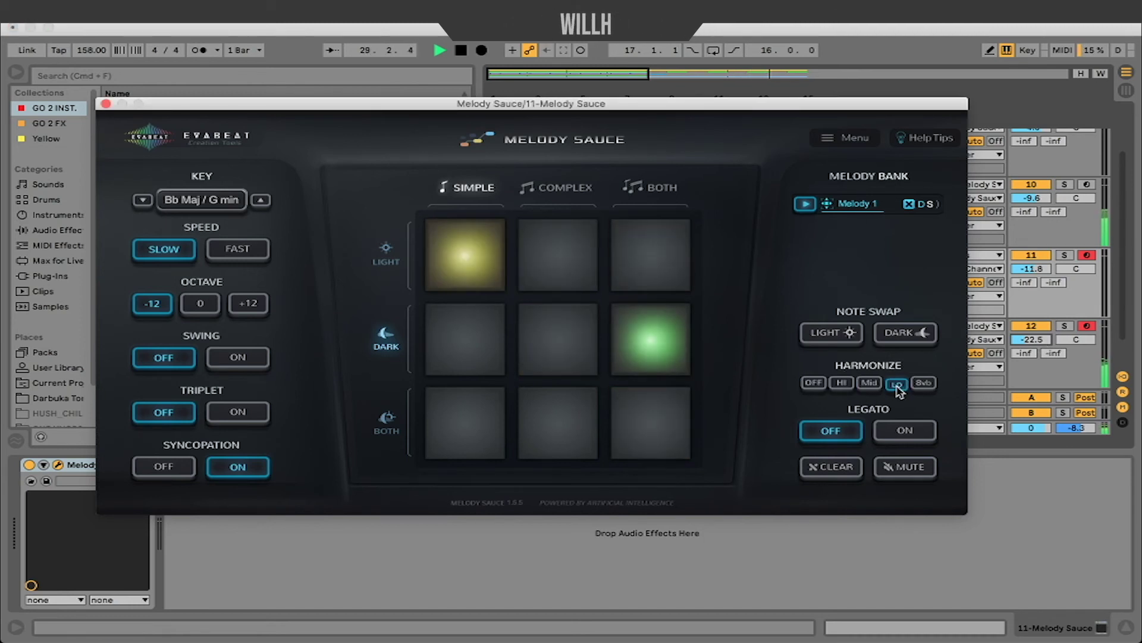
left_click(815, 384)
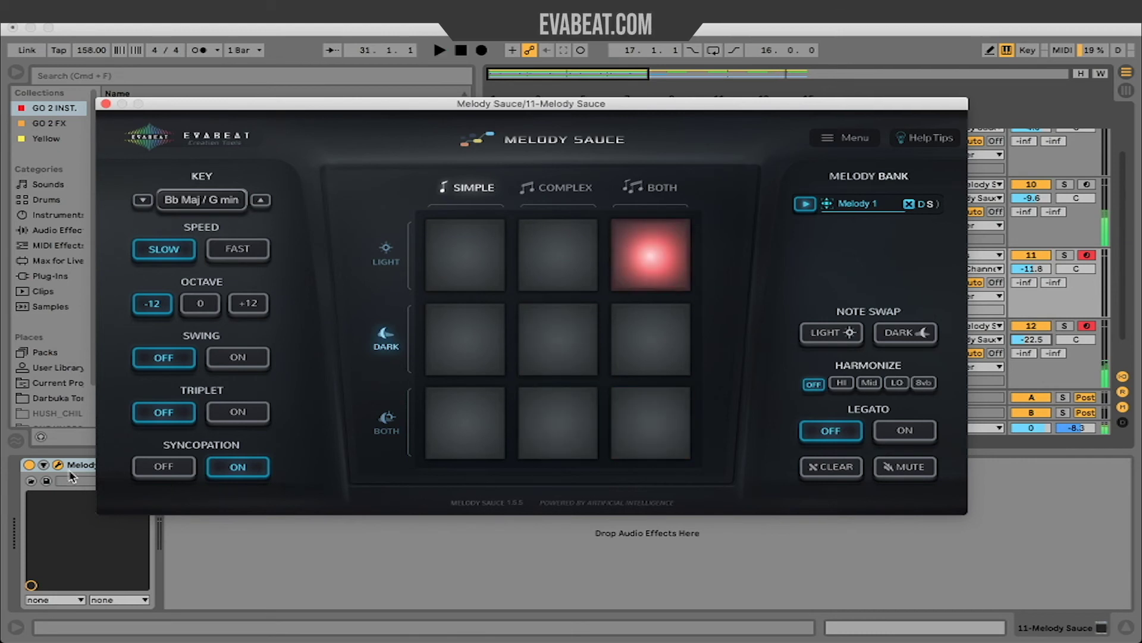
- Change the Serum preset to PL Crushed Pluck [AS] while auditioning the melody and close the Serum window
left_click(58, 464)
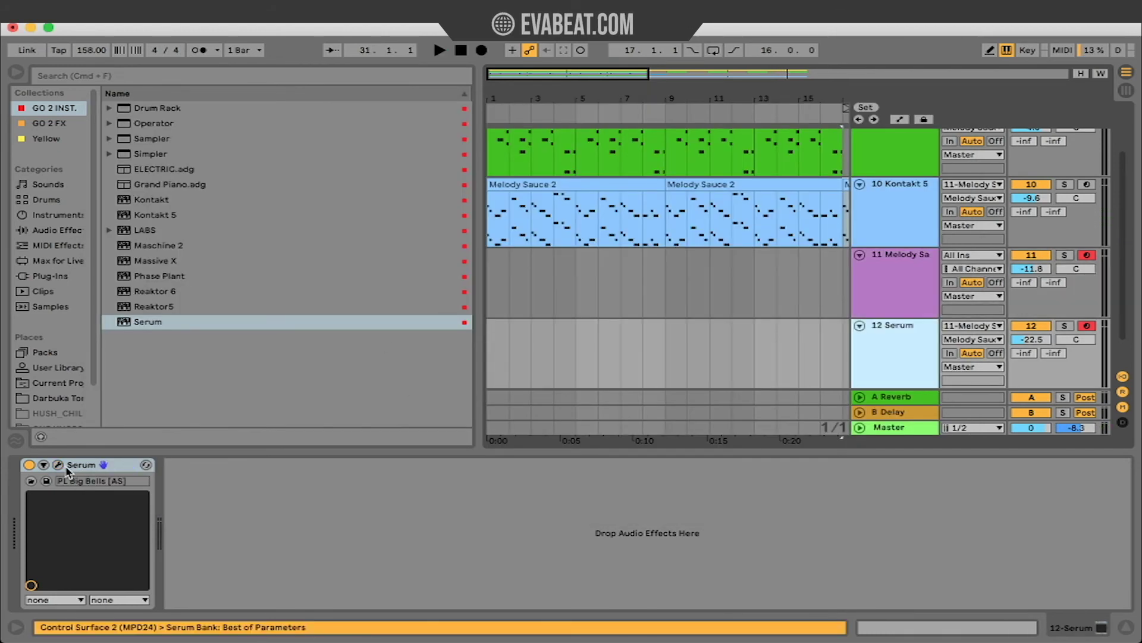
left_click(59, 464)
left_click(733, 77)
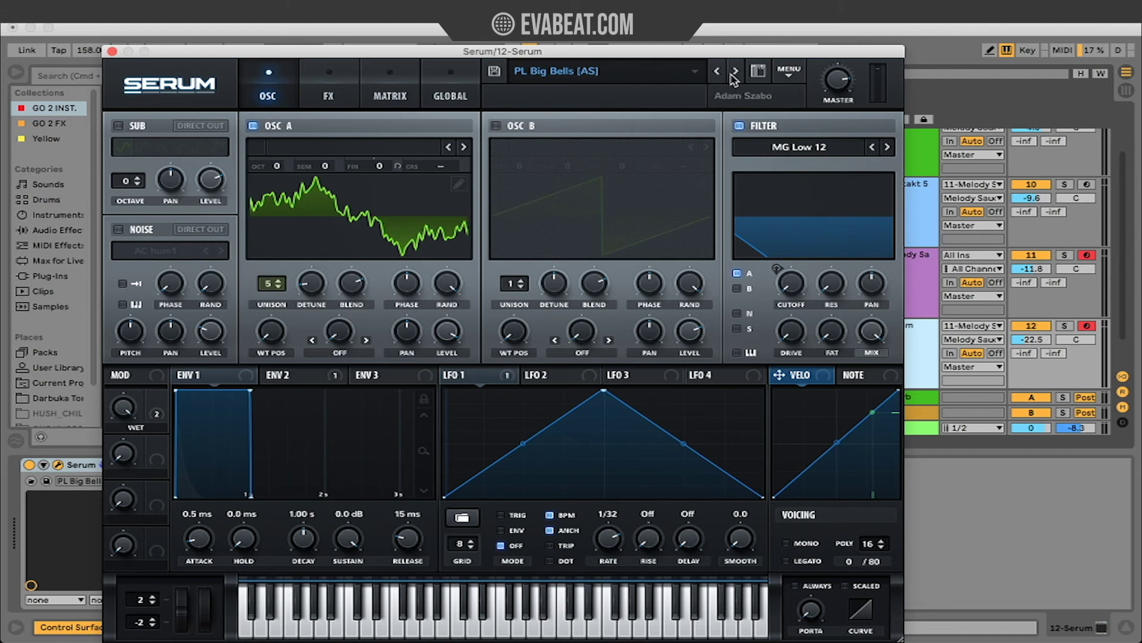
left_click(734, 74)
left_click(734, 74)
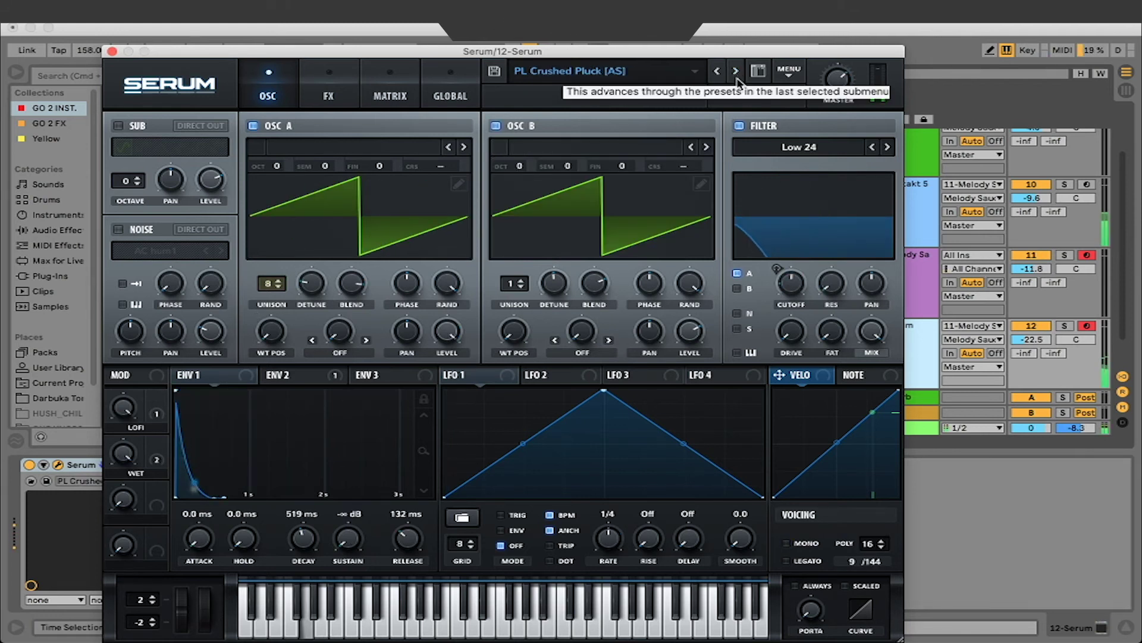
left_click(112, 51)
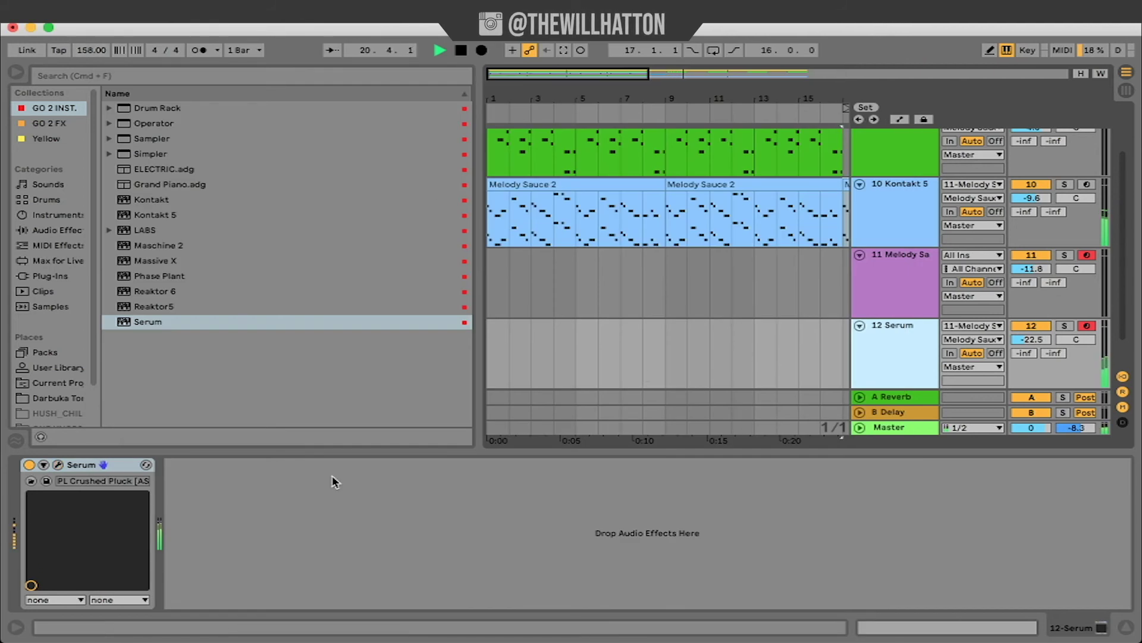
- Hide the browser, place the plug-in's Melody 1 on the Serum track at bar 1 and close the Melody Sauce window
left_click(17, 76)
left_click(165, 314)
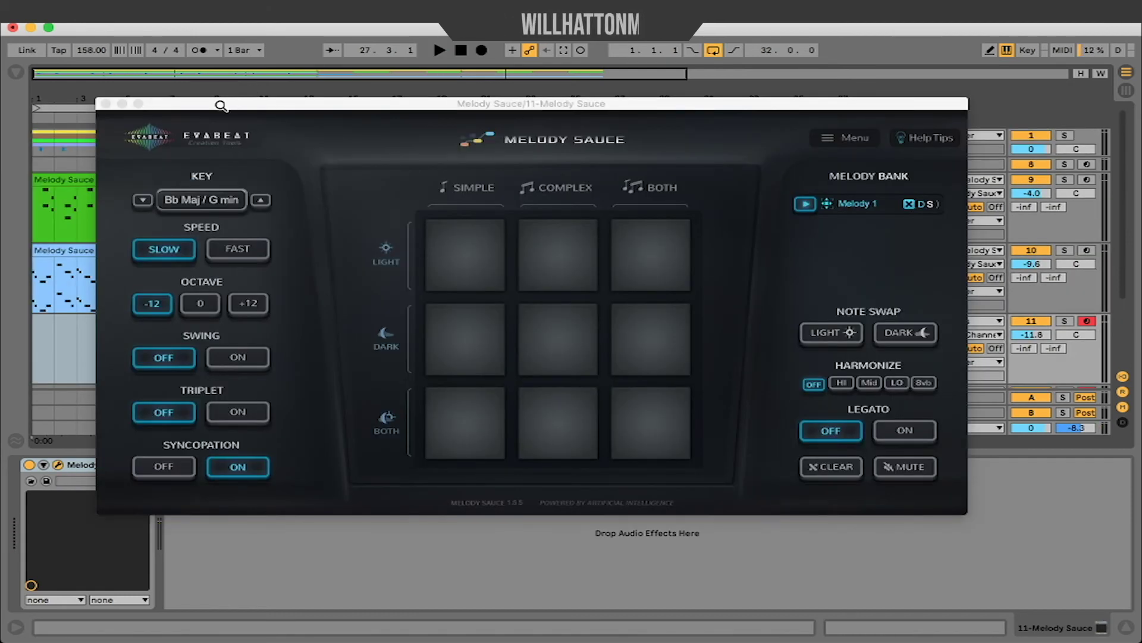
left_click_drag(220, 105, 414, 79)
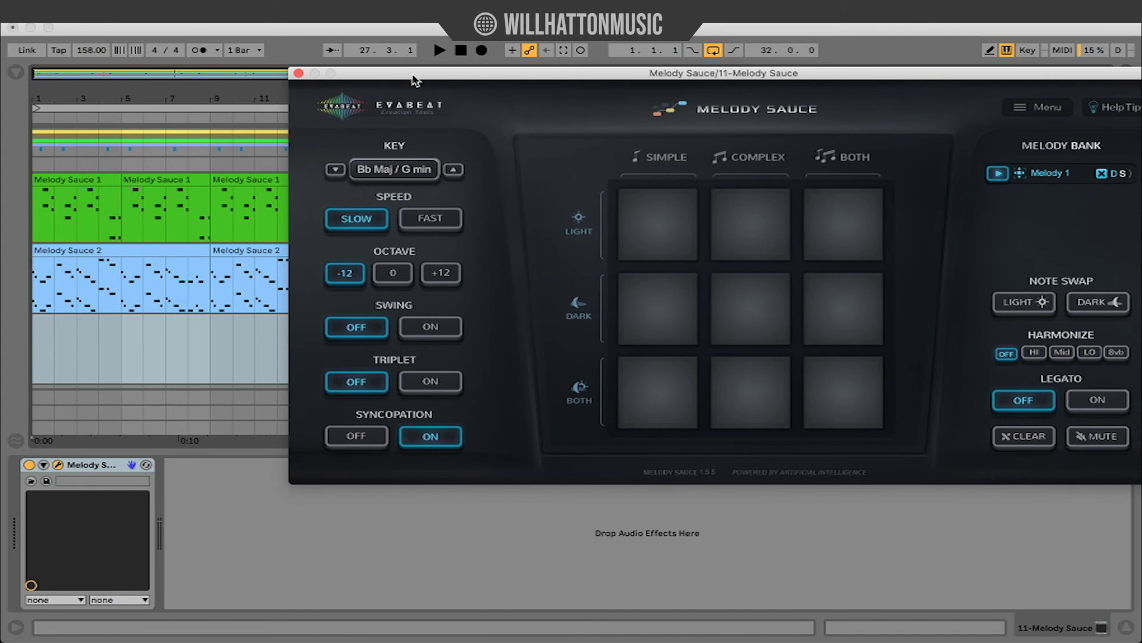
mouse_move(544, 196)
left_mouse_down()
mouse_move(57, 351)
mouse_move(41, 384)
mouse_move(41, 341)
left_mouse_up()
left_click(100, 274)
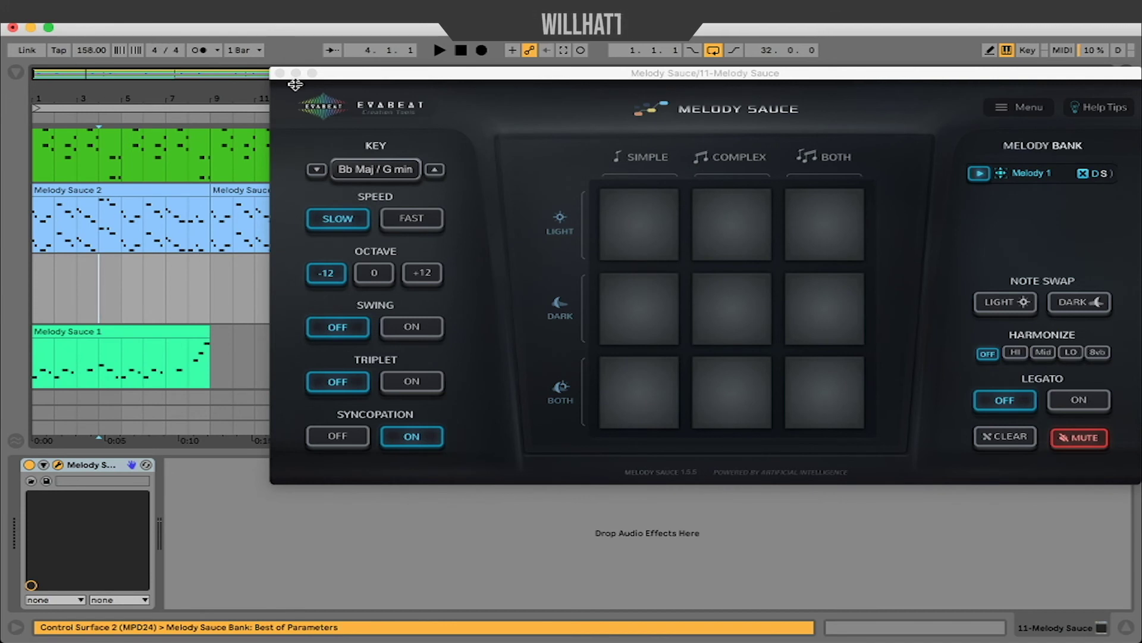
left_click(282, 72)
- Duplicate the Serum track's melody clip three times so it fills bars 1 to 33
left_click(163, 331)
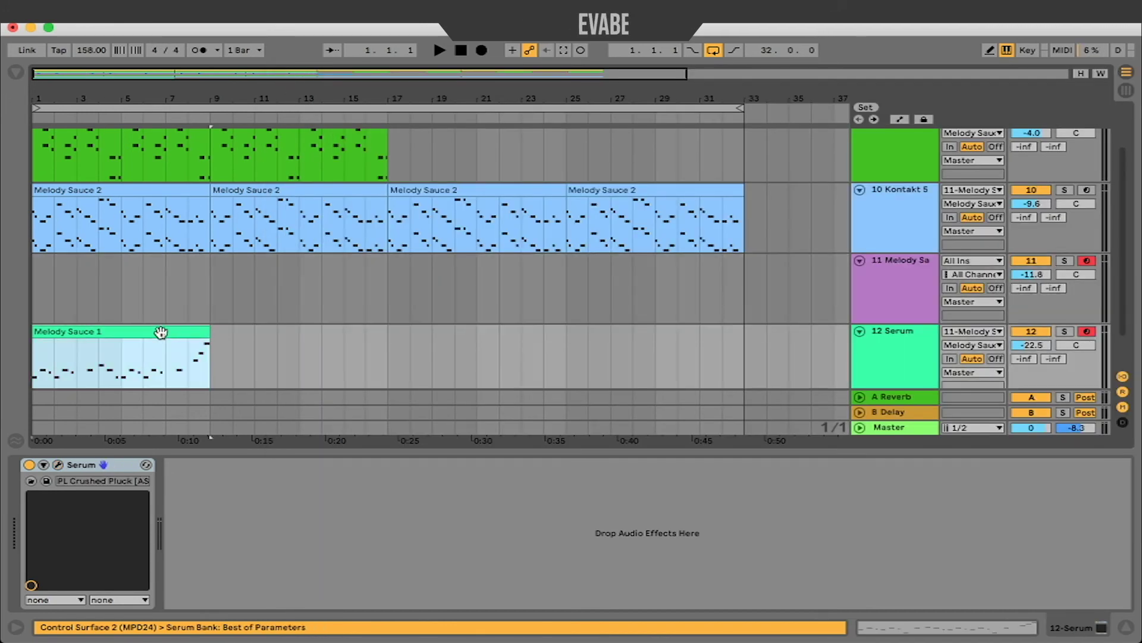
key("ctrl+d")
key("ctrl+d")
key("ctrl+d")
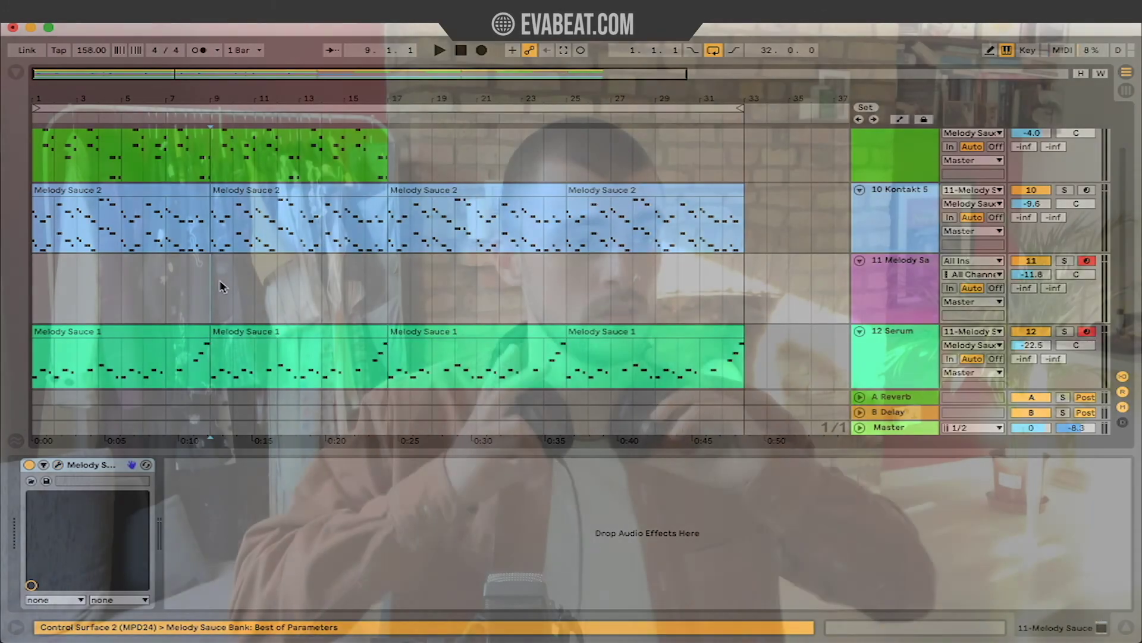